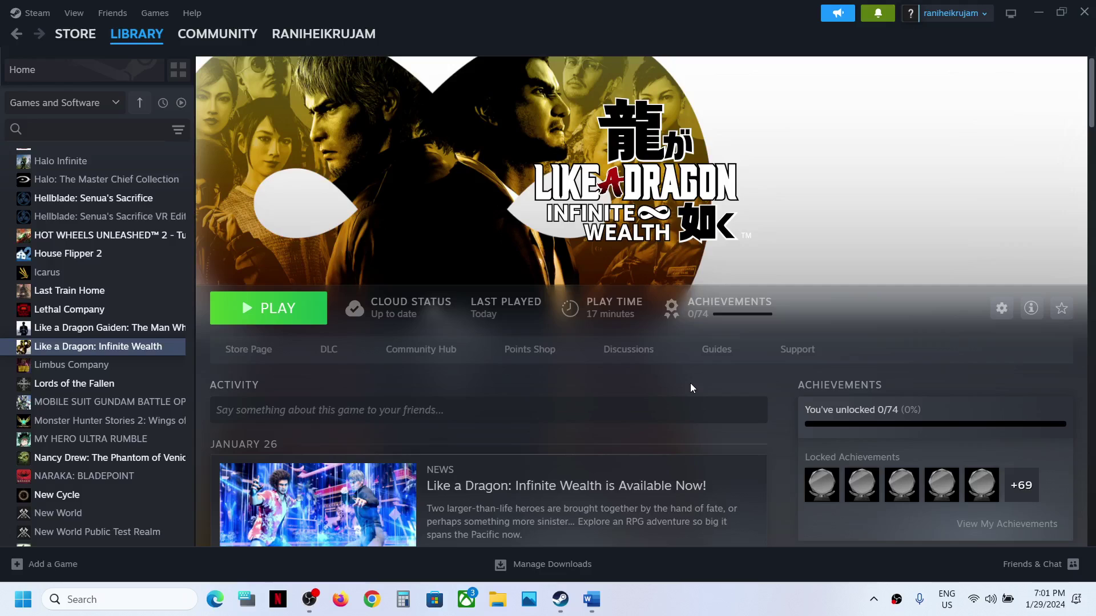
Read checklist Steps 1 and 2, highlighting 'Restart the game', then return to Steam
{"action": "left_click", "coordinate": [591, 599]}
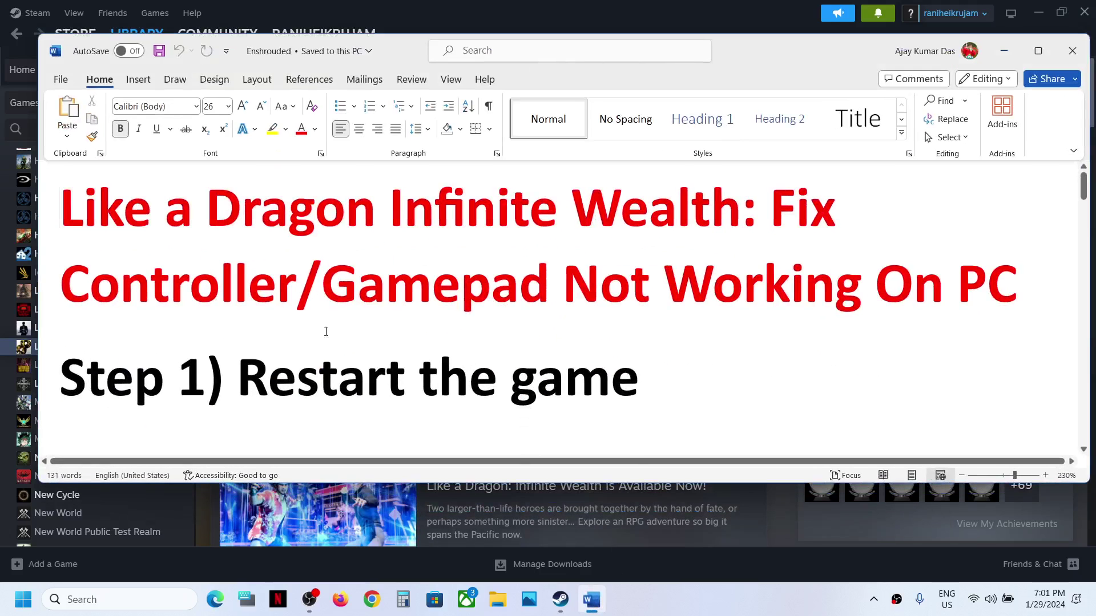
{"action": "left_click_drag", "start_coordinate": [246, 391], "coordinate": [782, 318]}
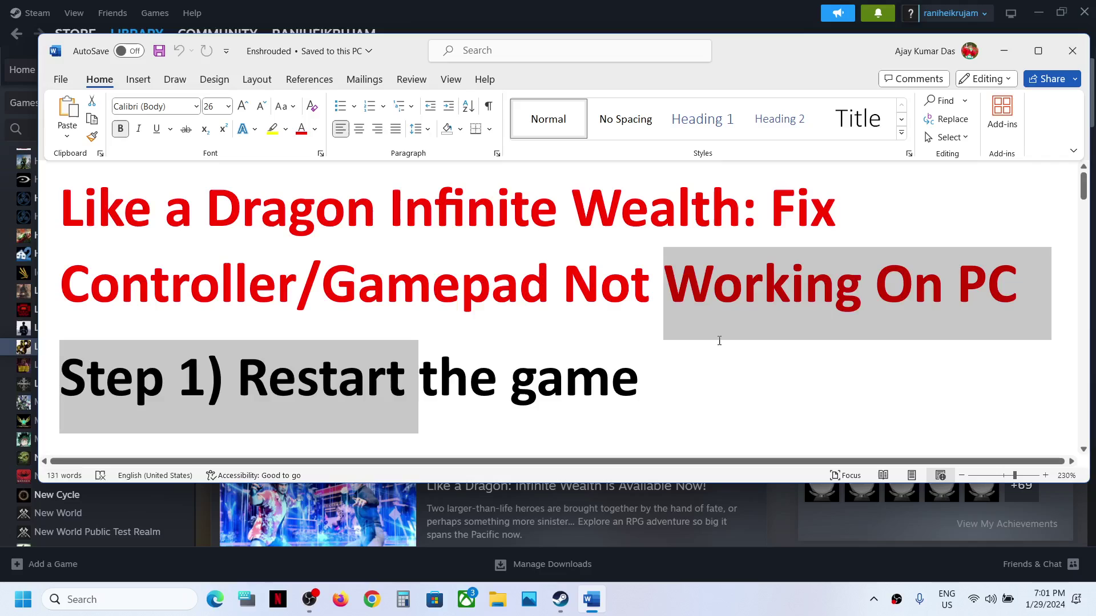
{"action": "left_click_drag", "start_coordinate": [671, 368], "coordinate": [299, 398]}
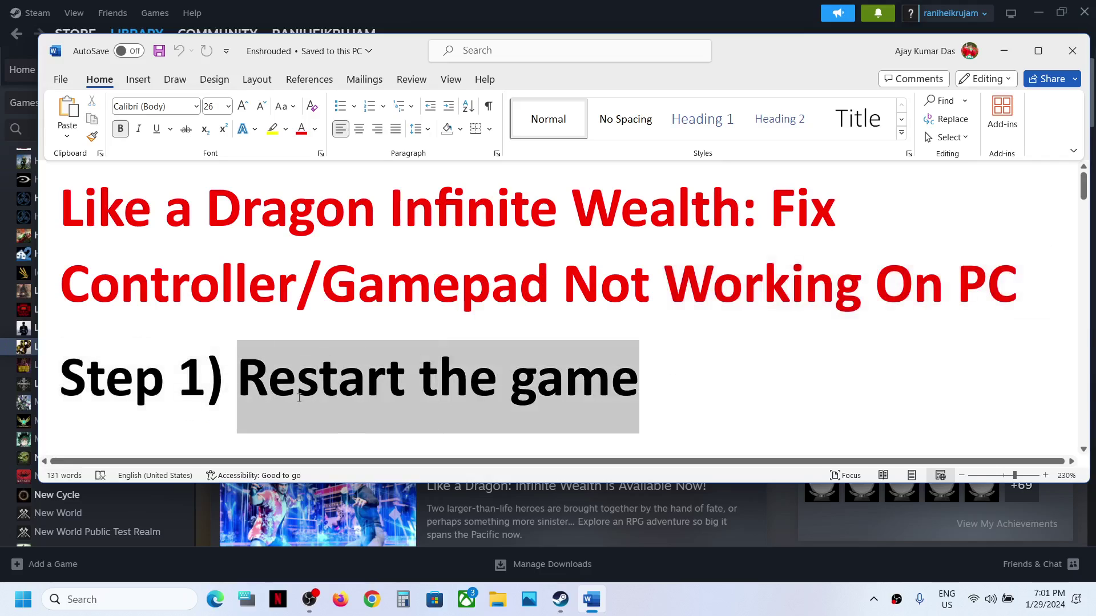
{"action": "scroll", "coordinate": [299, 398], "scroll_direction": "down", "scroll_amount": 5}
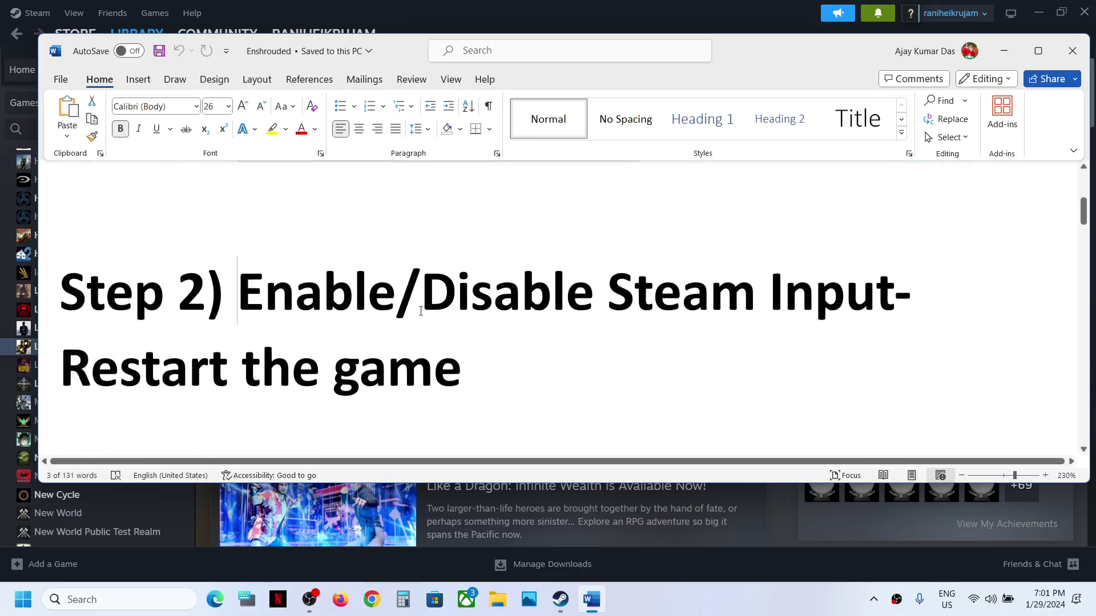
{"action": "left_click_drag", "start_coordinate": [240, 288], "coordinate": [651, 343]}
{"action": "key", "text": "alt+Tab"}
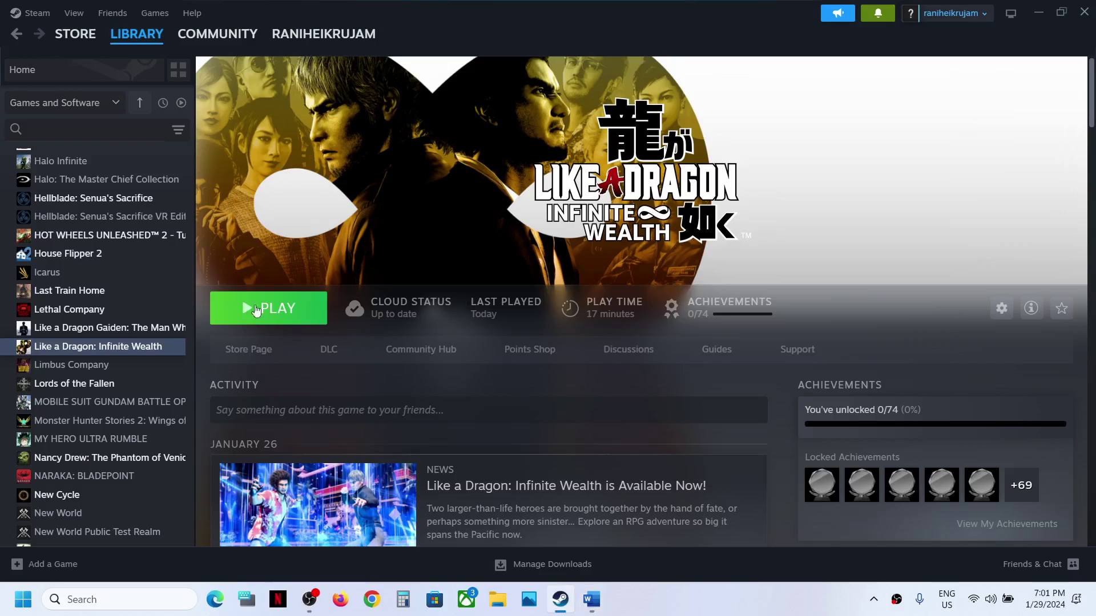
Set Like a Dragon: Infinite Wealth's controller override to Enable Steam Input and close Properties
{"action": "right_click", "coordinate": [117, 354]}
{"action": "left_click", "coordinate": [159, 463]}
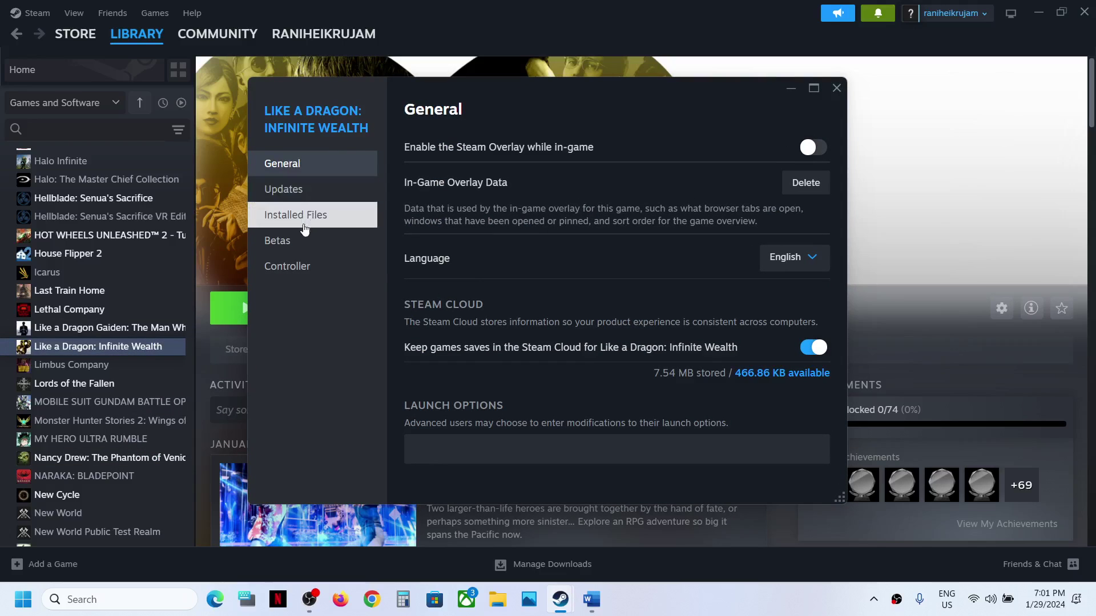
{"action": "left_click", "coordinate": [294, 266]}
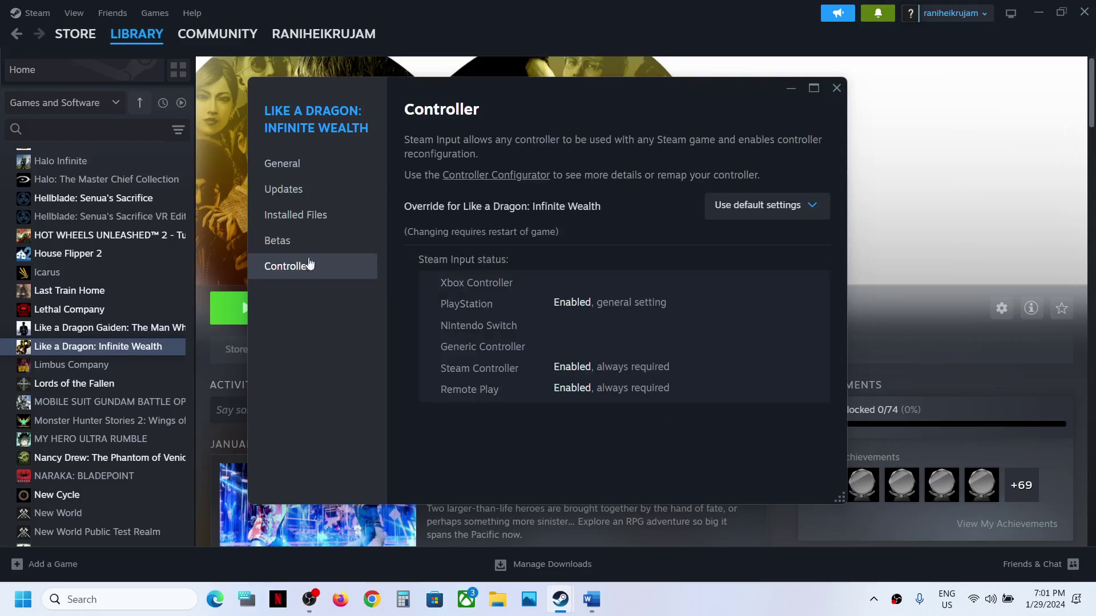
{"action": "left_click", "coordinate": [742, 208]}
{"action": "left_click", "coordinate": [779, 297]}
{"action": "left_click", "coordinate": [788, 214]}
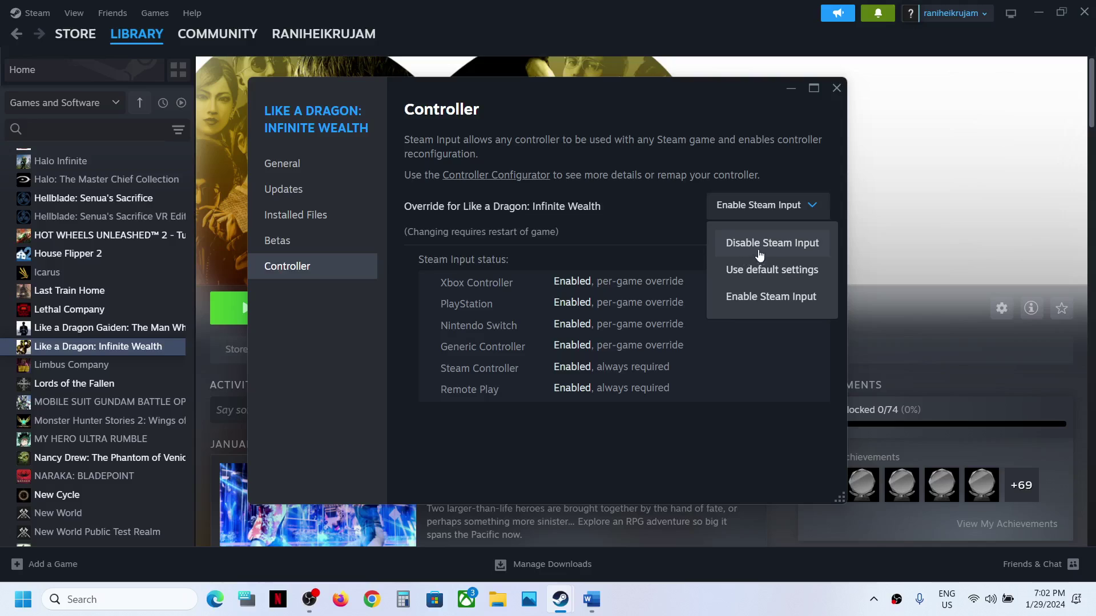
{"action": "left_click", "coordinate": [697, 216]}
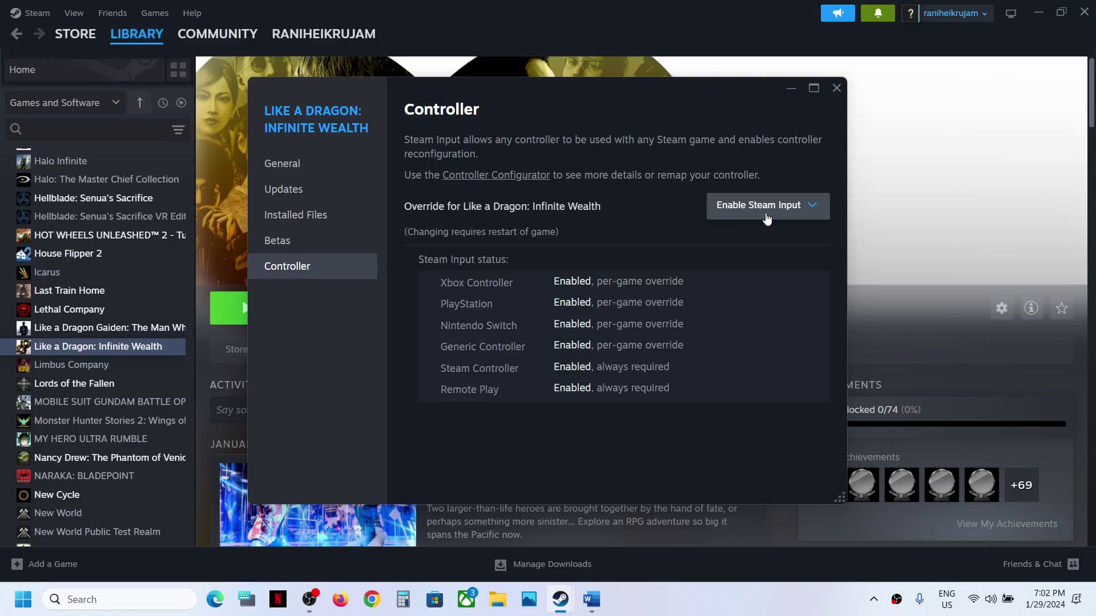
{"action": "left_click", "coordinate": [789, 214]}
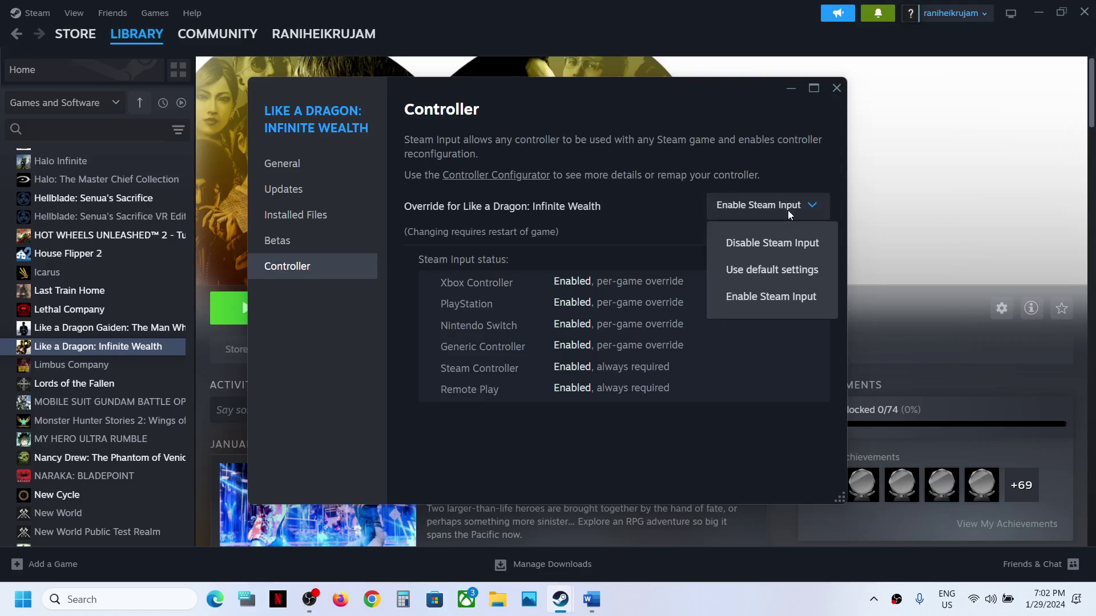
{"action": "left_click", "coordinate": [637, 200]}
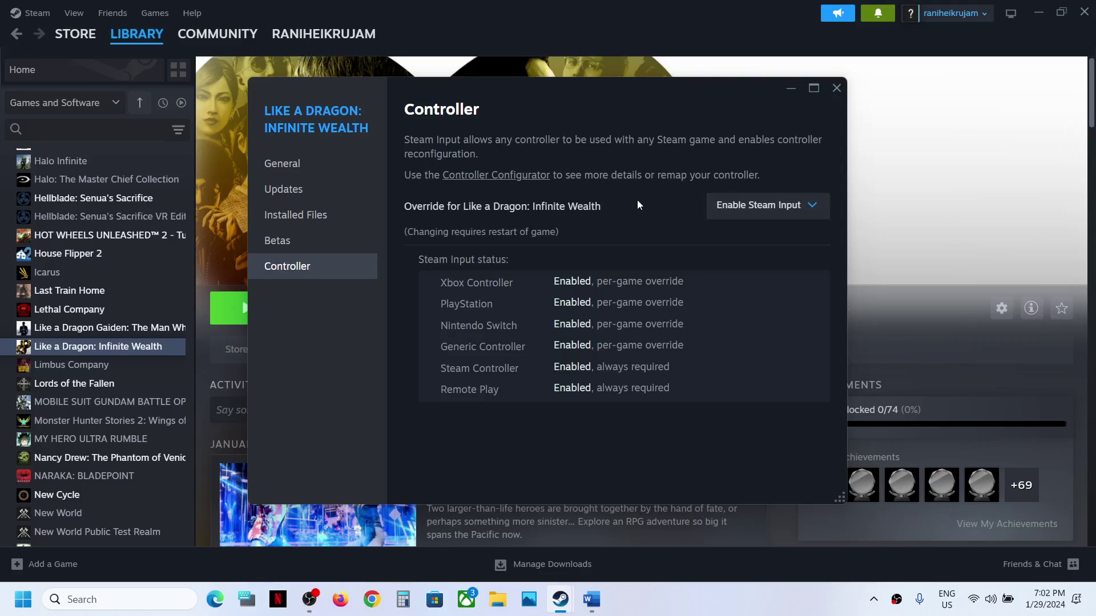
{"action": "left_click", "coordinate": [837, 87]}
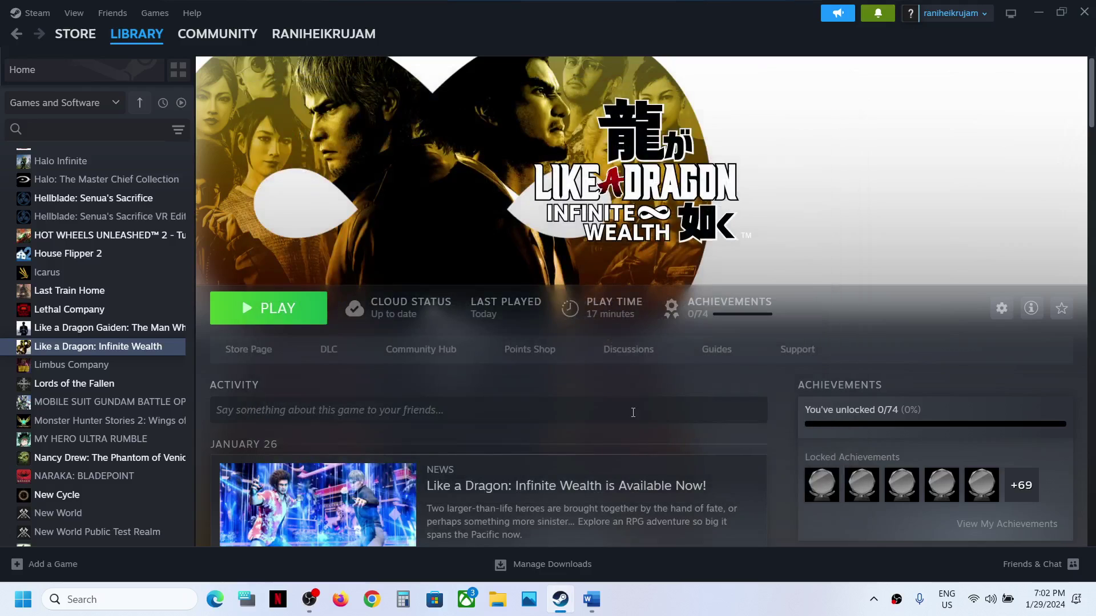
Bring the Word checklist forward and highlight 'Restart the game' in Step 2
{"action": "left_click", "coordinate": [591, 600]}
{"action": "scroll", "coordinate": [535, 372], "scroll_direction": "down", "scroll_amount": 1}
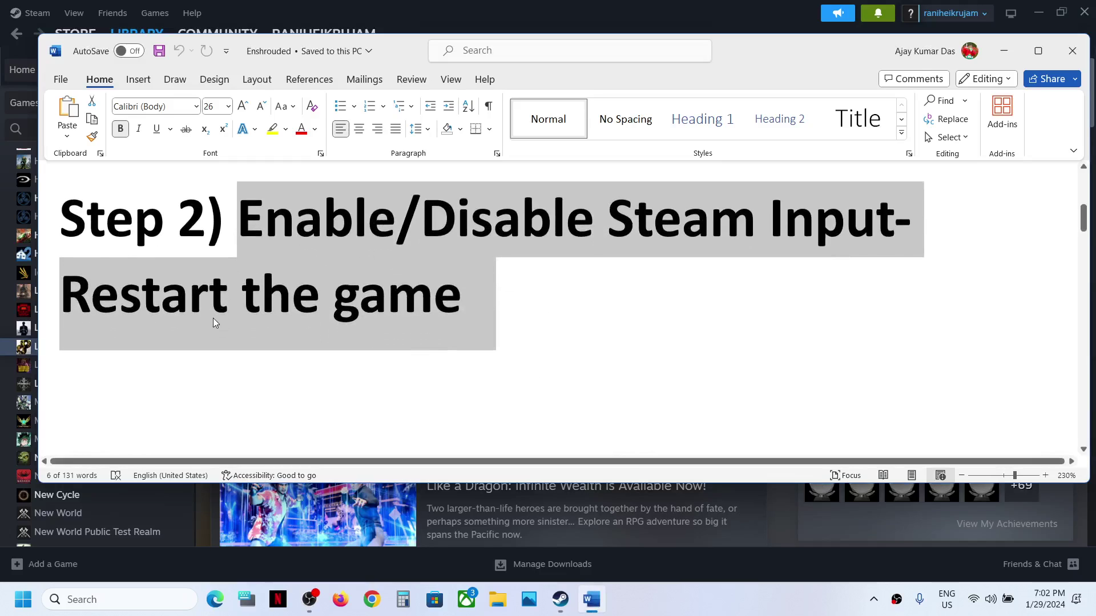
{"action": "left_click", "coordinate": [60, 294]}
{"action": "left_click_drag", "start_coordinate": [60, 294], "coordinate": [358, 296]}
{"action": "scroll", "coordinate": [357, 296], "scroll_direction": "down", "scroll_amount": 3}
{"action": "scroll", "coordinate": [358, 296], "scroll_direction": "up", "scroll_amount": 1}
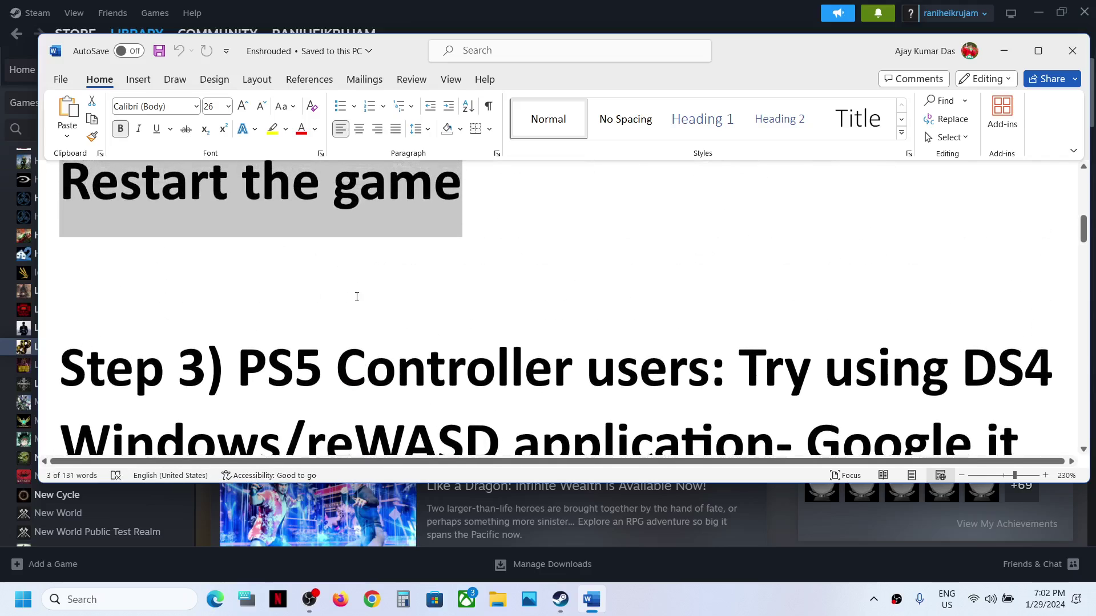
{"action": "scroll", "coordinate": [356, 296], "scroll_direction": "down", "scroll_amount": 2}
Highlight Step 3's PS5 controller and DS4 Windows advice and Step 4's 'Disable Steam', then return to Steam
{"action": "left_click_drag", "start_coordinate": [252, 273], "coordinate": [622, 249]}
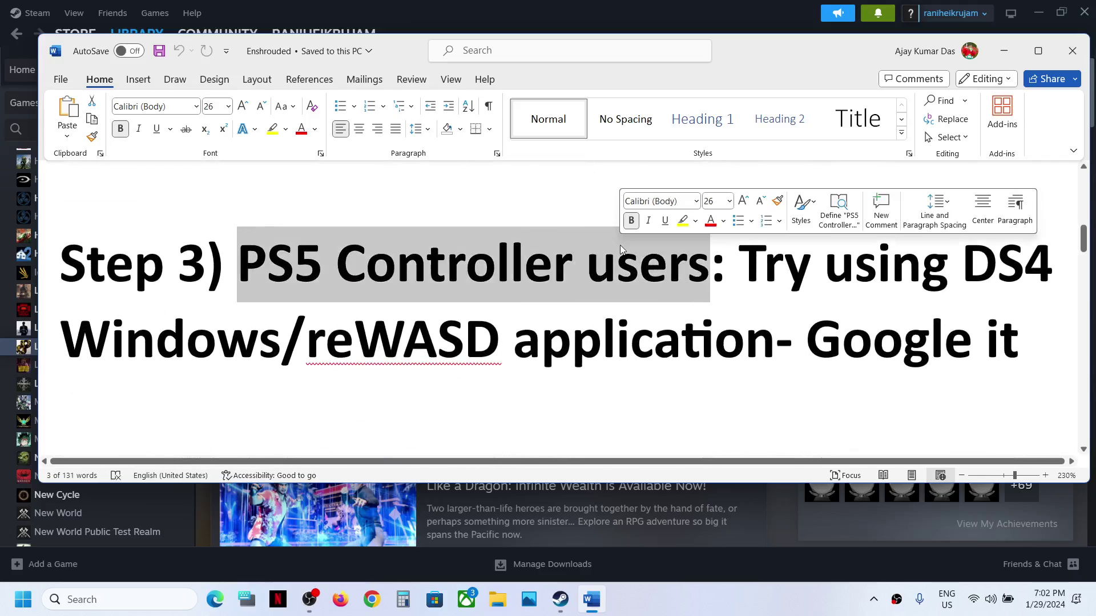
{"action": "left_click_drag", "start_coordinate": [752, 268], "coordinate": [675, 334]}
{"action": "left_click_drag", "start_coordinate": [806, 345], "coordinate": [999, 341]}
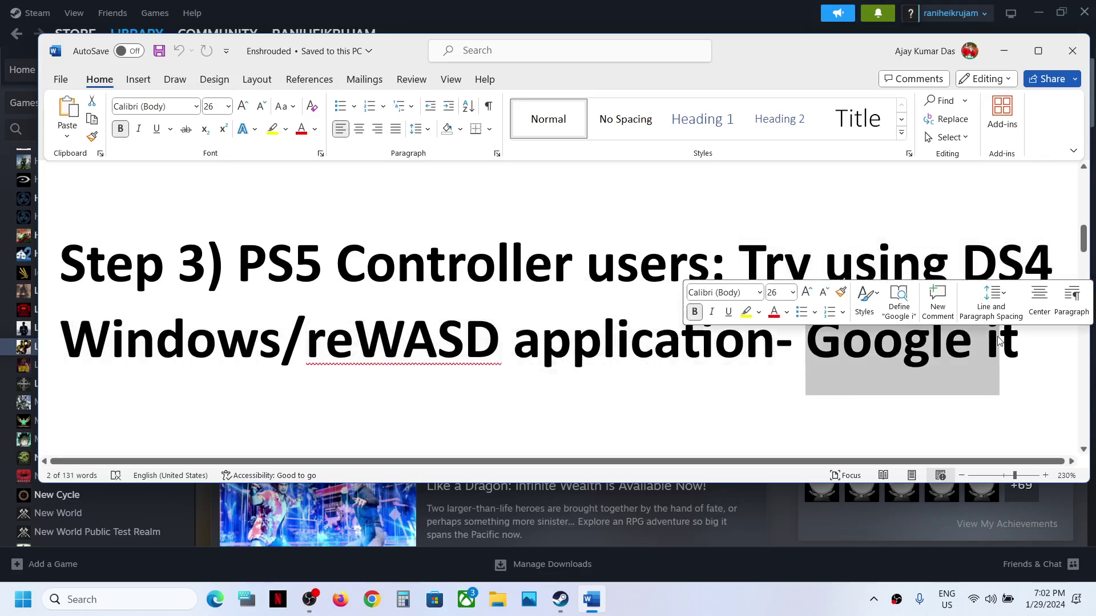
{"action": "left_click_drag", "start_coordinate": [957, 250], "coordinate": [274, 331]}
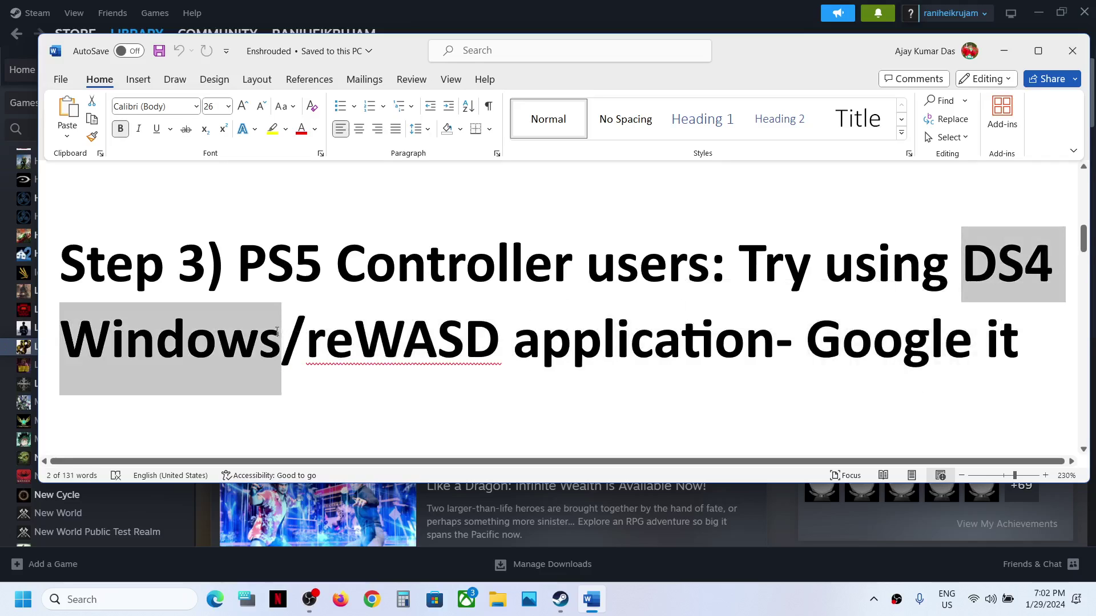
{"action": "left_click", "coordinate": [432, 268]}
{"action": "scroll", "coordinate": [433, 269], "scroll_direction": "down", "scroll_amount": 5}
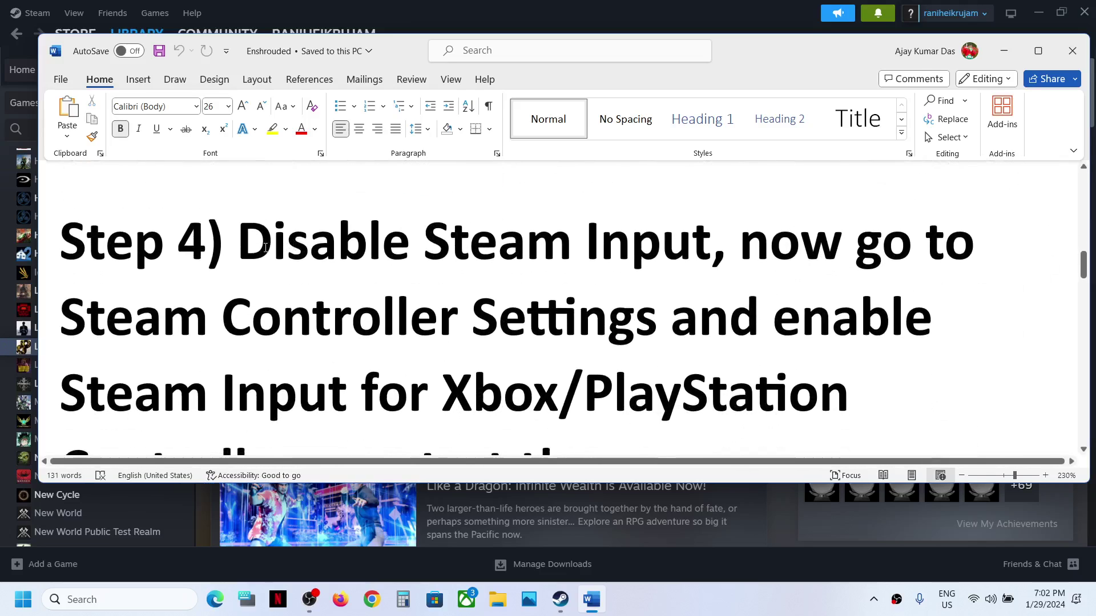
{"action": "left_click_drag", "start_coordinate": [265, 247], "coordinate": [576, 246]}
{"action": "left_click", "coordinate": [26, 348]}
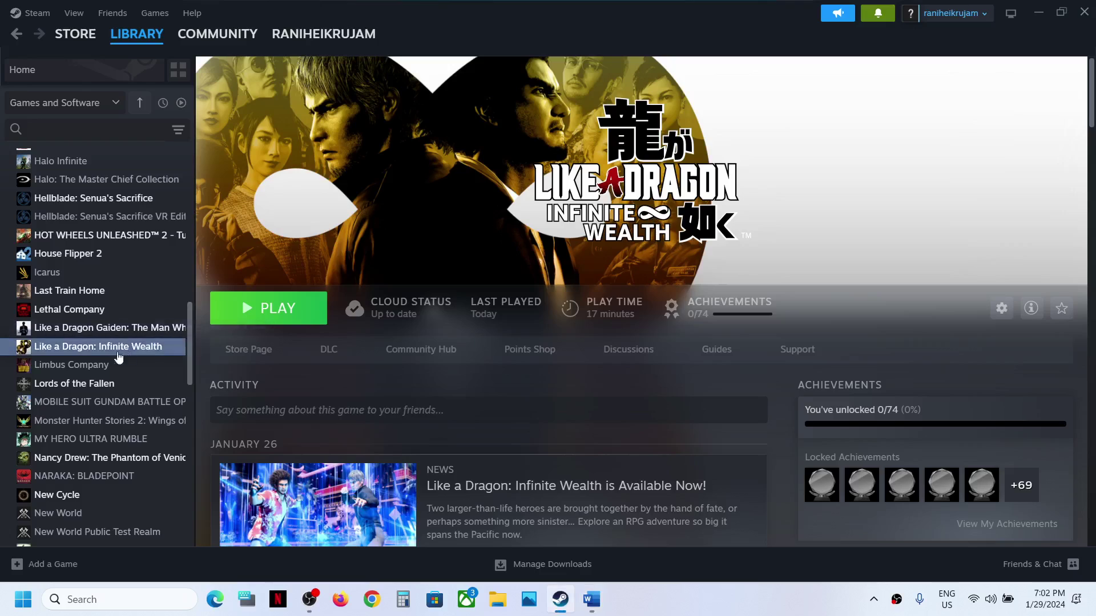
Change the game's controller override to Disable Steam Input and close its Properties
{"action": "right_click", "coordinate": [98, 353]}
{"action": "left_click", "coordinate": [137, 460]}
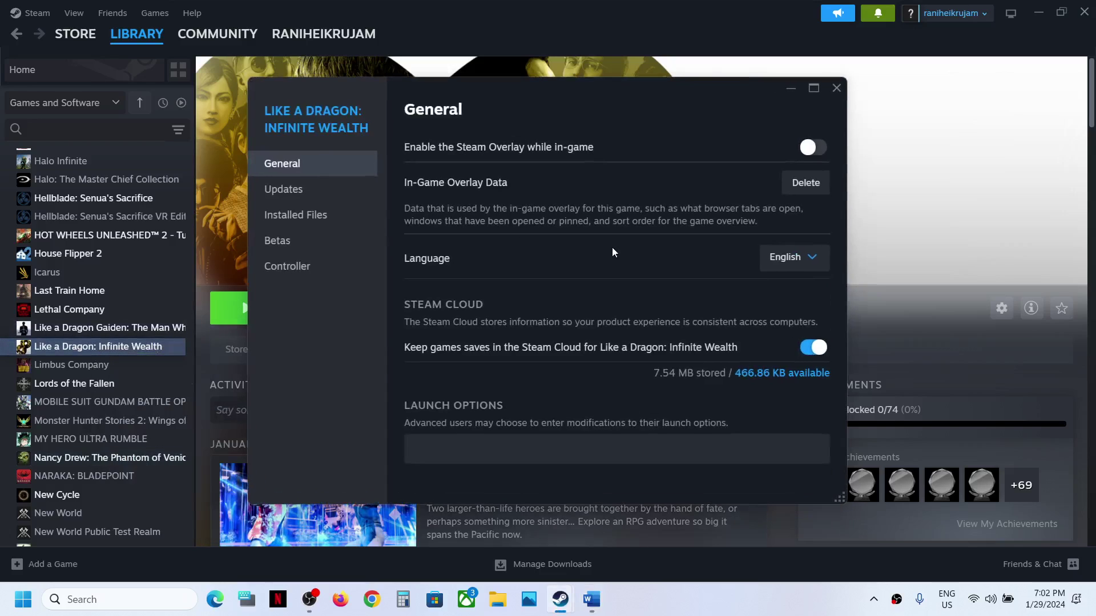
{"action": "left_click", "coordinate": [312, 267]}
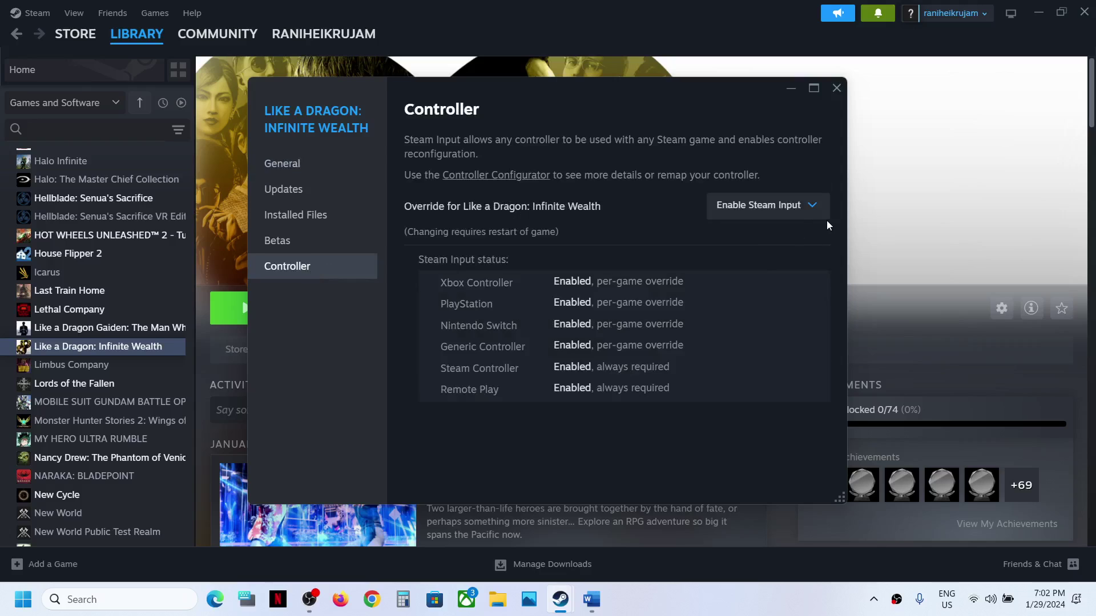
{"action": "left_click", "coordinate": [770, 207]}
{"action": "left_click", "coordinate": [758, 244]}
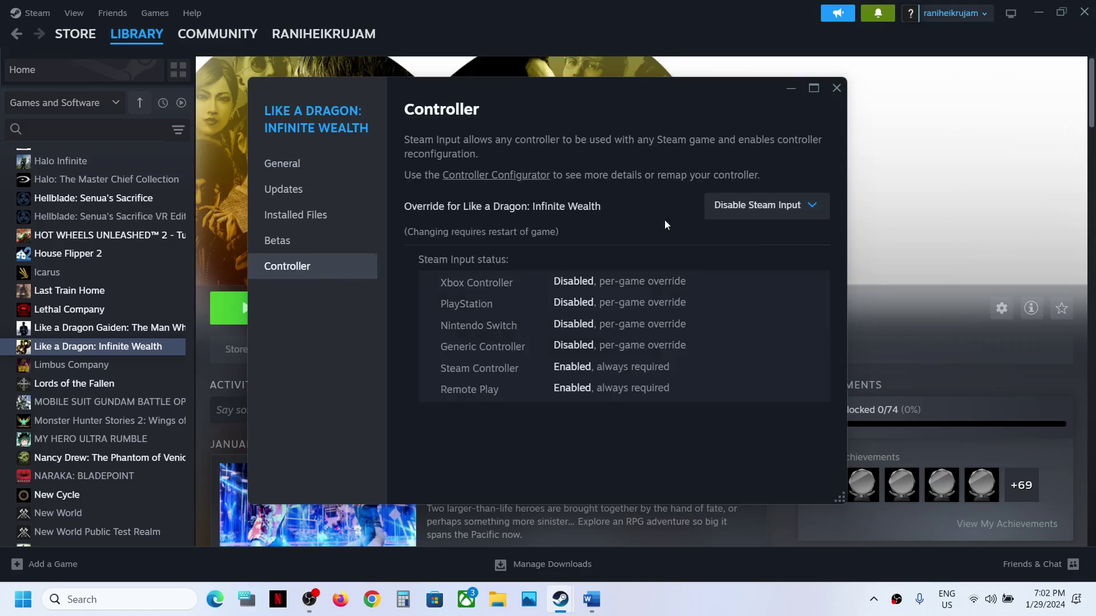
{"action": "left_click", "coordinate": [837, 87]}
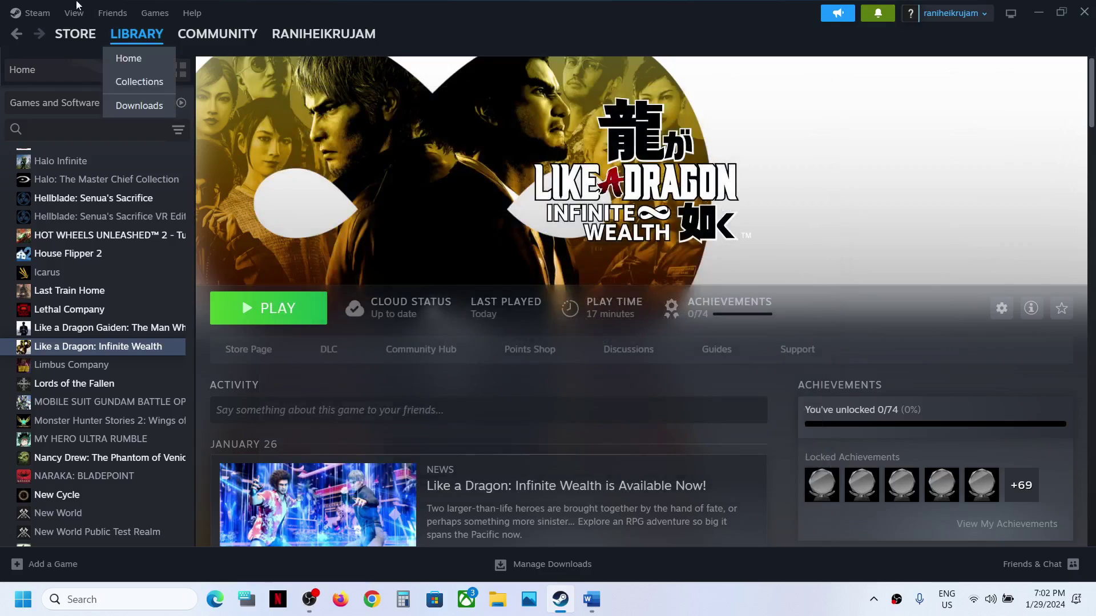
{"action": "left_click", "coordinate": [37, 14]}
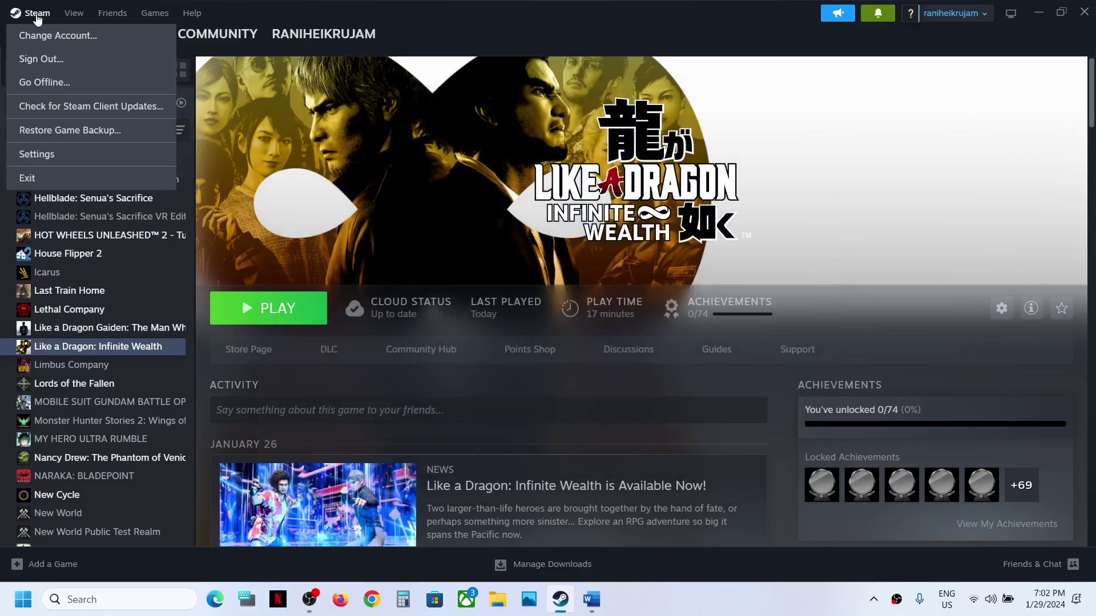
{"action": "left_click", "coordinate": [54, 155]}
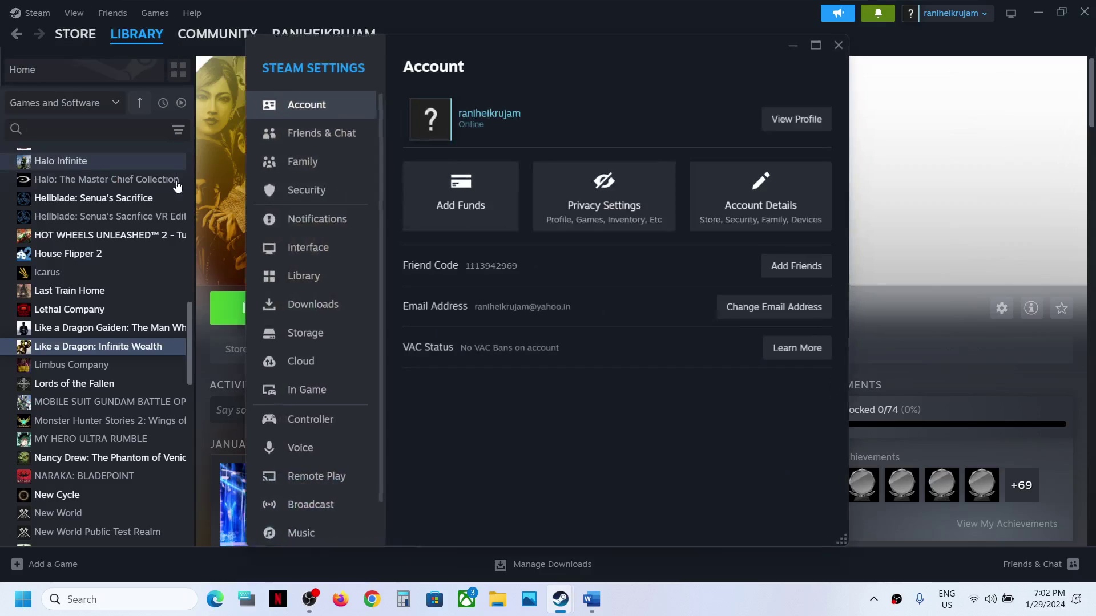
{"action": "left_click", "coordinate": [328, 421]}
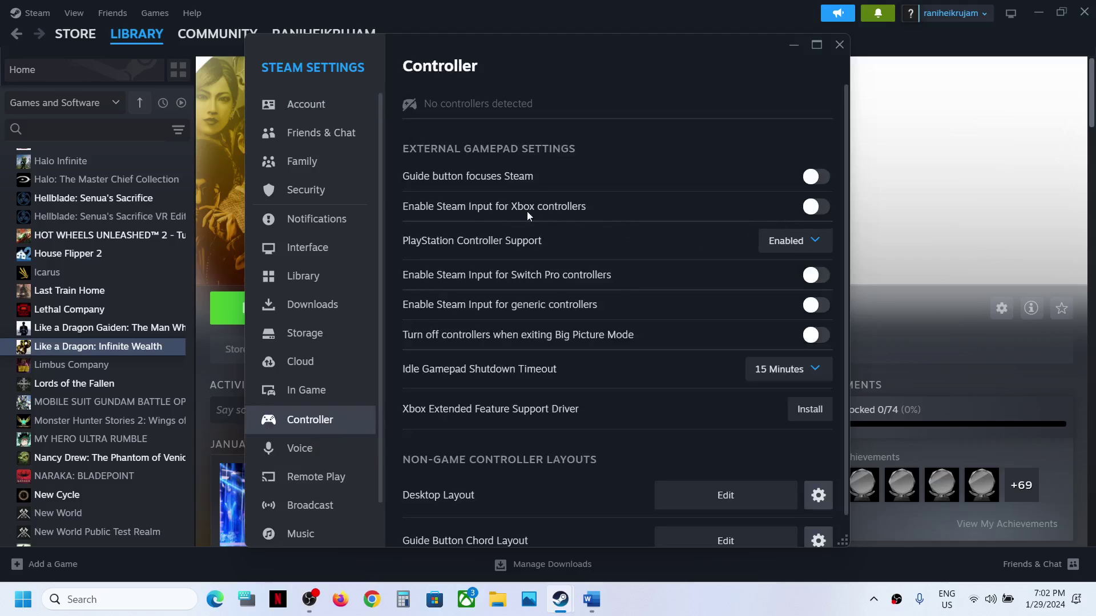
{"action": "left_click", "coordinate": [822, 209]}
{"action": "left_click", "coordinate": [811, 209]}
{"action": "left_click", "coordinate": [807, 240]}
{"action": "left_click", "coordinate": [696, 330]}
{"action": "left_click", "coordinate": [843, 49]}
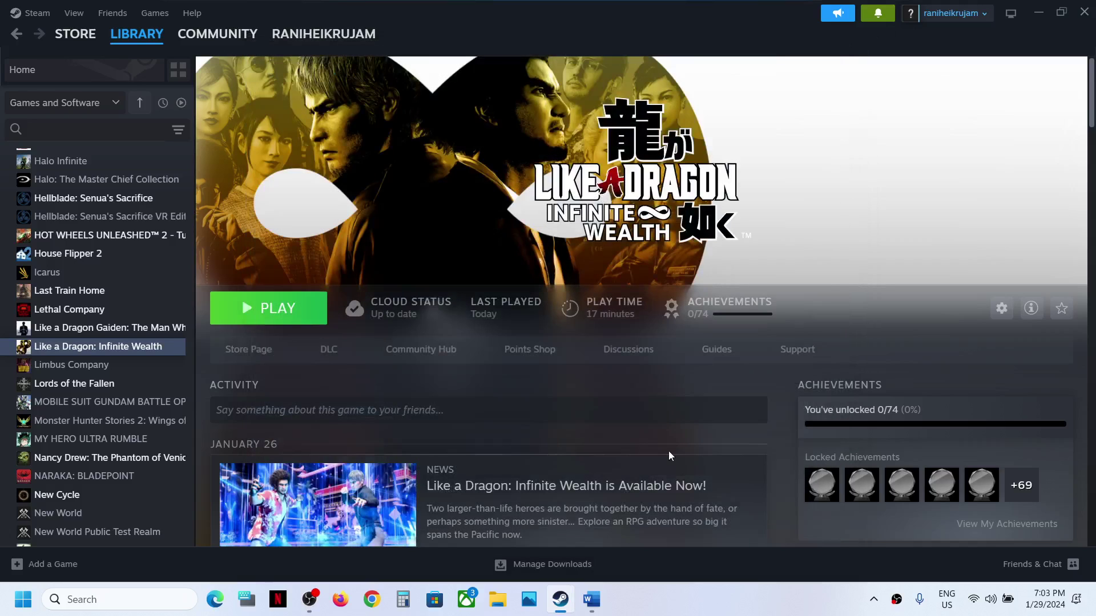
Scroll the Word checklist to Step 5, highlight its instruction, and continue on to Step 6
{"action": "left_click", "coordinate": [591, 605]}
{"action": "scroll", "coordinate": [515, 372], "scroll_direction": "down", "scroll_amount": 3}
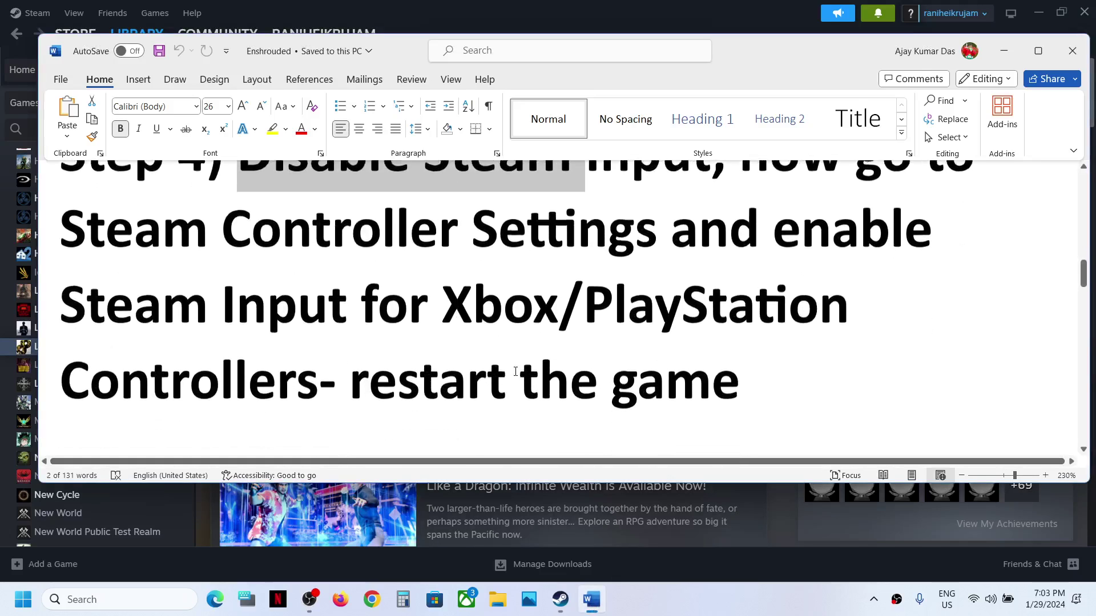
{"action": "scroll", "coordinate": [516, 372], "scroll_direction": "down", "scroll_amount": 3}
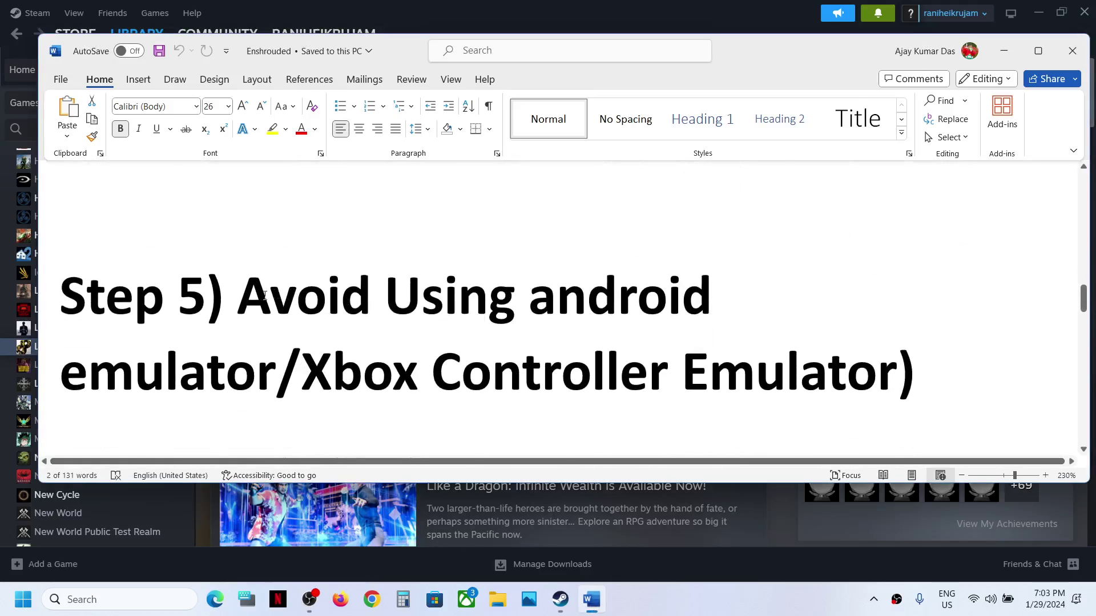
{"action": "left_click_drag", "start_coordinate": [422, 295], "coordinate": [751, 359]}
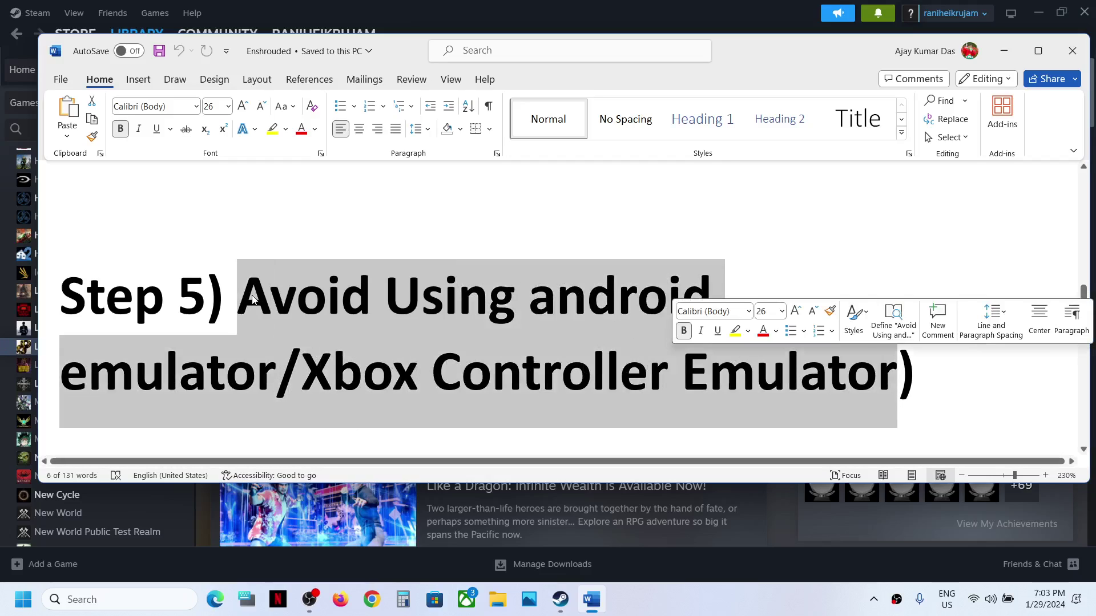
{"action": "left_click", "coordinate": [310, 321]}
{"action": "left_click_drag", "start_coordinate": [230, 302], "coordinate": [892, 363]}
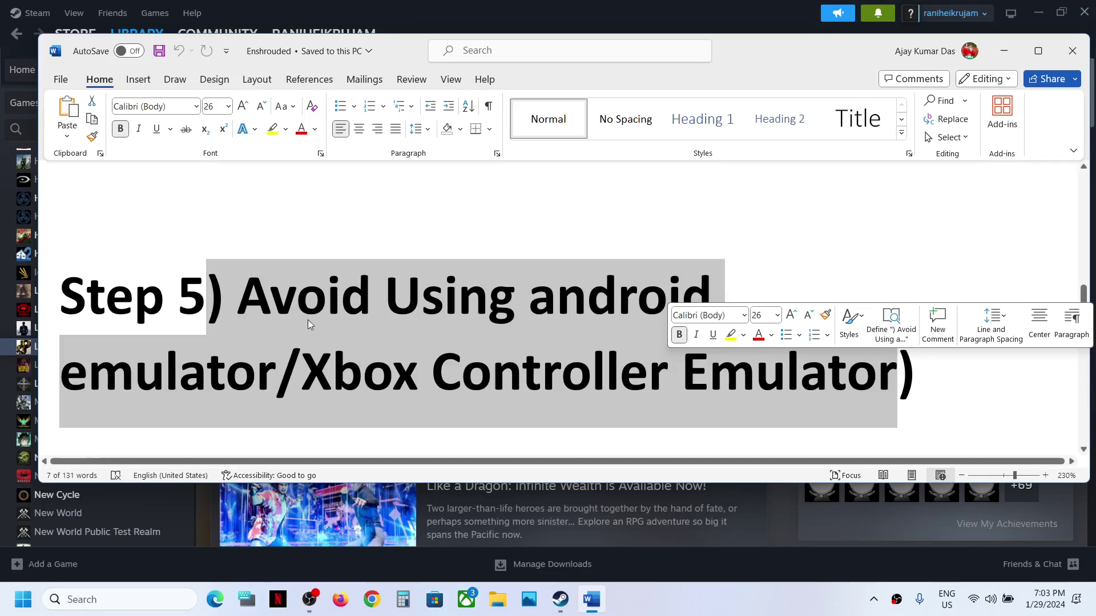
{"action": "scroll", "coordinate": [307, 320], "scroll_direction": "down", "scroll_amount": 6}
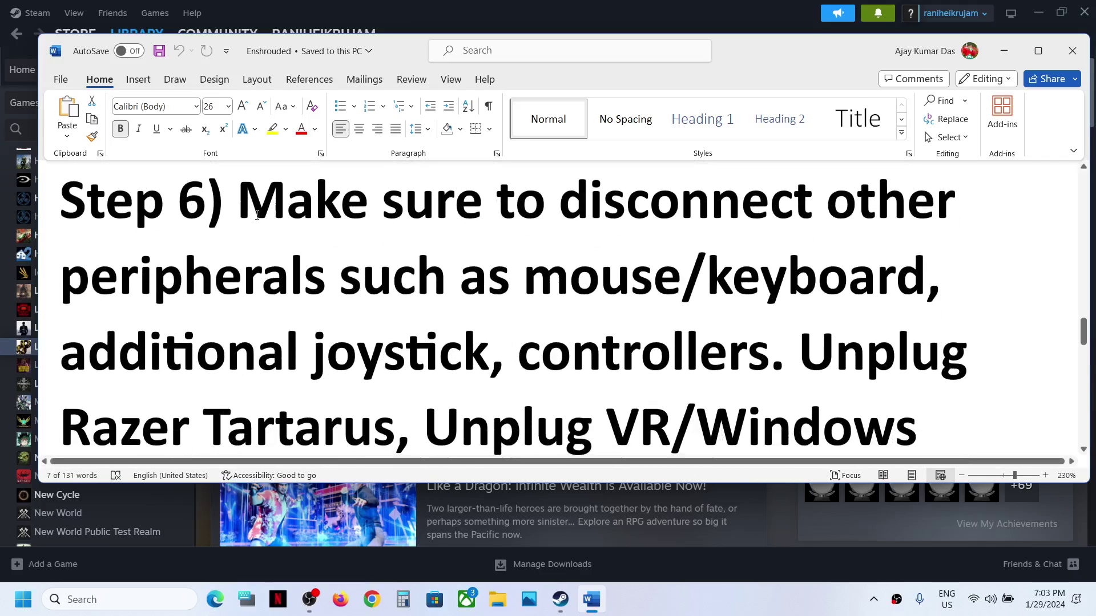
Maximize the checklist and highlight Step 6's advice on unplugging extra joysticks and controllers
{"action": "left_click_drag", "start_coordinate": [249, 211], "coordinate": [926, 286]}
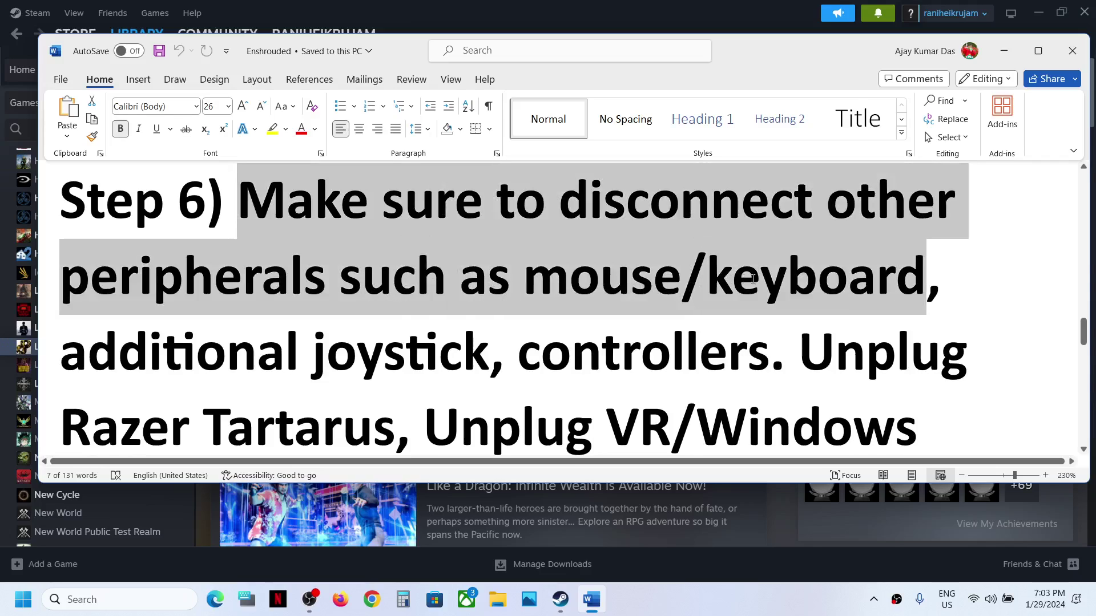
{"action": "left_click", "coordinate": [1039, 52]}
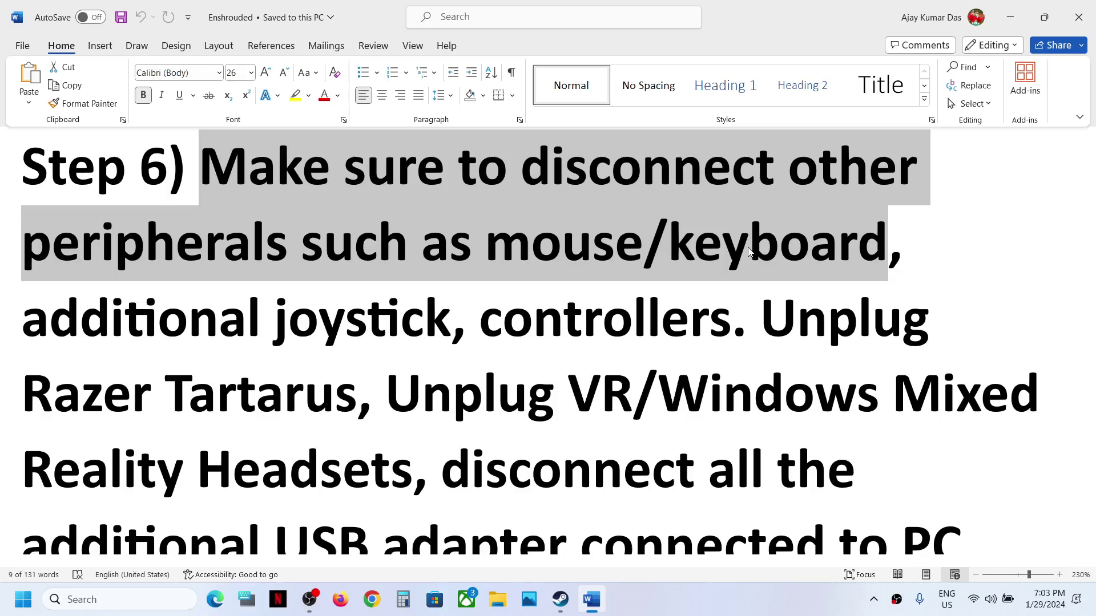
{"action": "left_click_drag", "start_coordinate": [25, 323], "coordinate": [690, 303]}
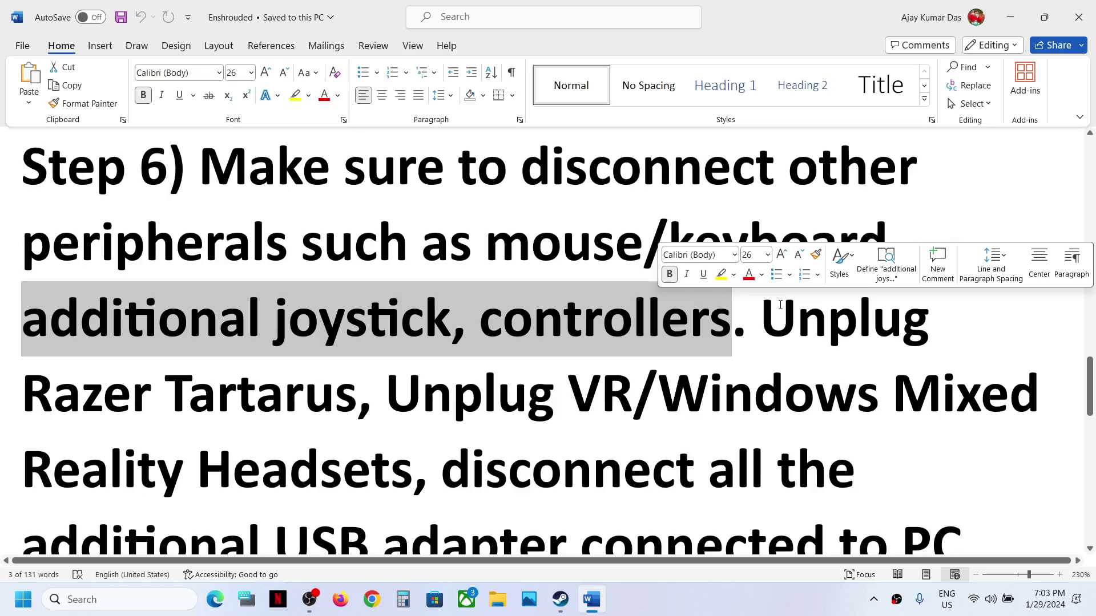
{"action": "left_click_drag", "start_coordinate": [763, 313], "coordinate": [426, 471]}
{"action": "scroll", "coordinate": [426, 470], "scroll_direction": "down", "scroll_amount": 4}
{"action": "left_click", "coordinate": [426, 470]}
{"action": "scroll", "coordinate": [426, 470], "scroll_direction": "up", "scroll_amount": 1}
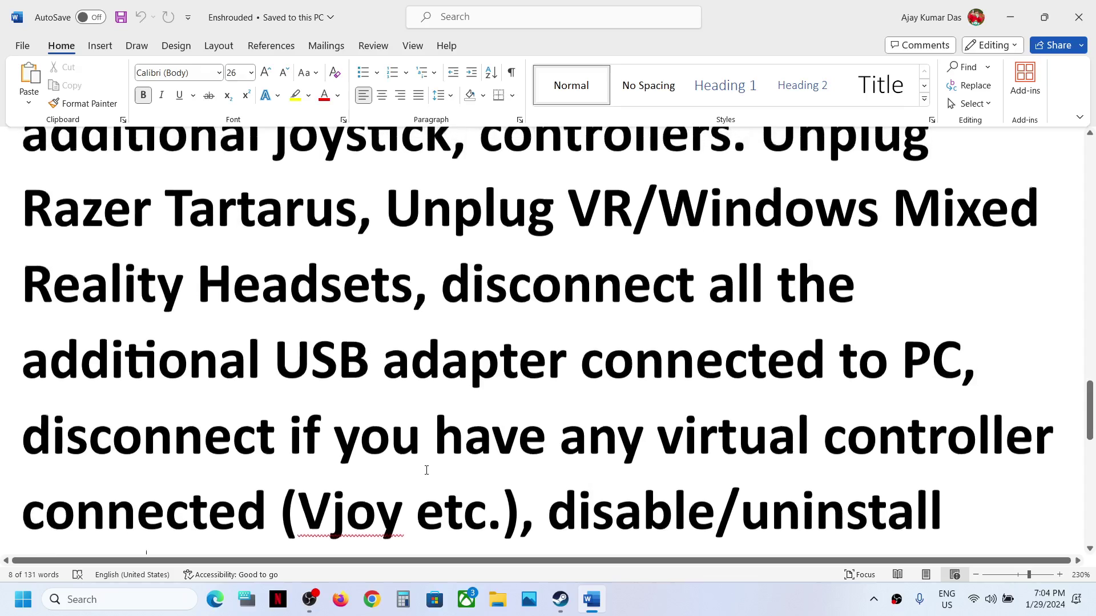
Highlight Step 6's USB adapter and virtual controller instructions
{"action": "left_click_drag", "start_coordinate": [762, 156], "coordinate": [963, 371]}
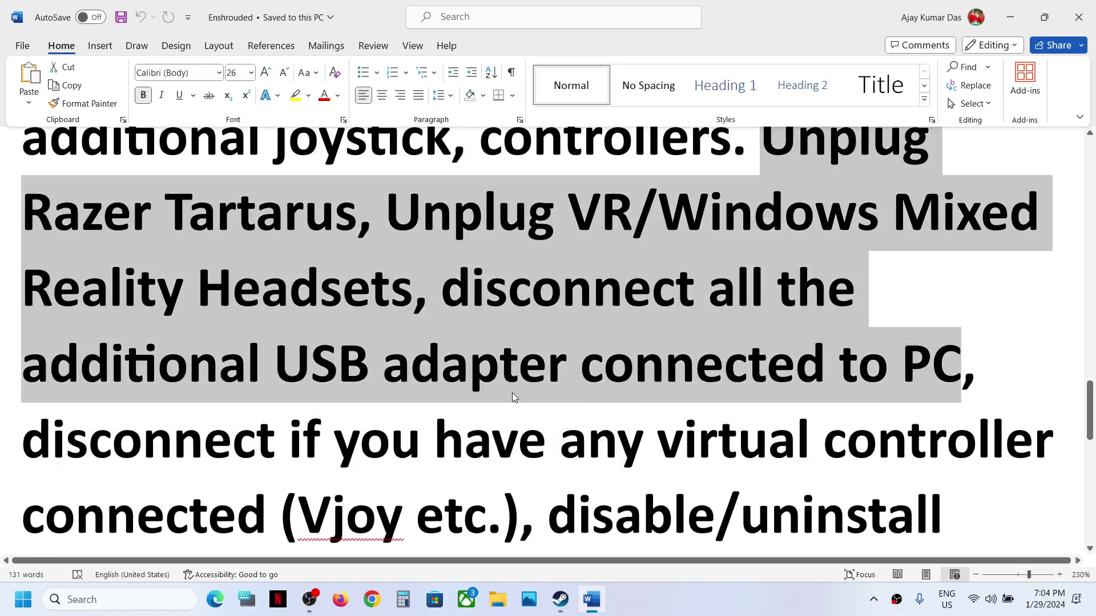
{"action": "scroll", "coordinate": [127, 313], "scroll_direction": "down", "scroll_amount": 2}
{"action": "left_click_drag", "start_coordinate": [127, 313], "coordinate": [512, 376]}
{"action": "left_click", "coordinate": [591, 381]}
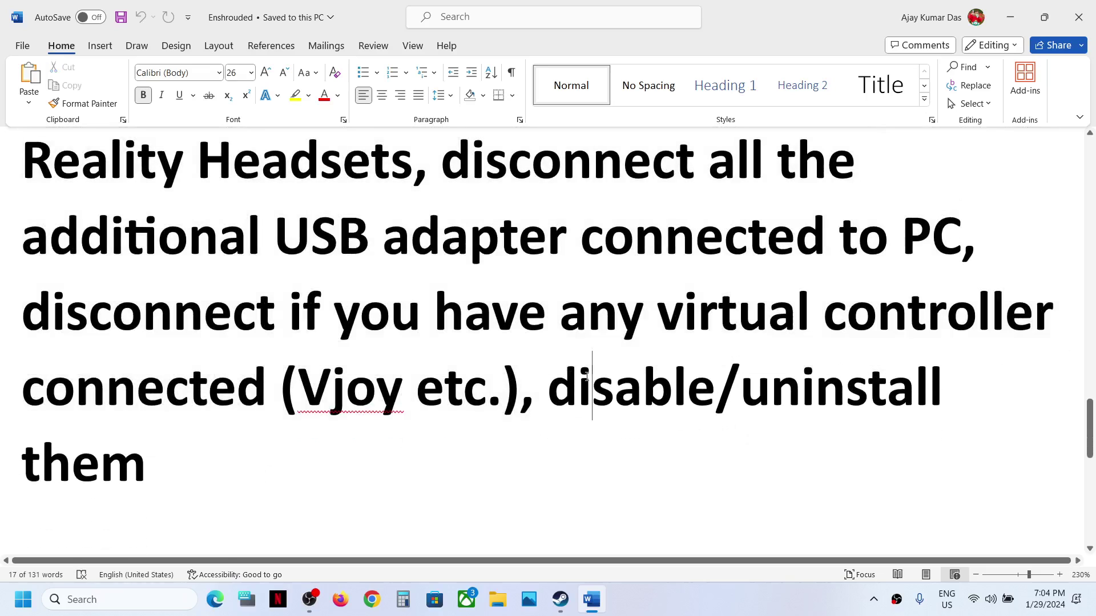
{"action": "left_click", "coordinate": [450, 452]}
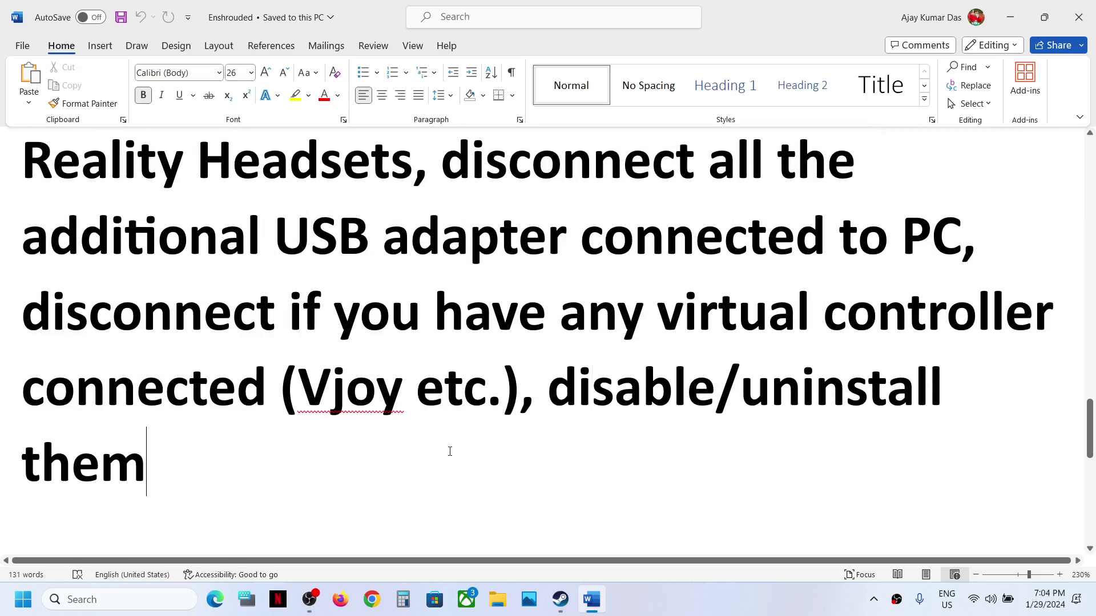
Read the Step 7 Big Picture instruction and switch back to Steam
{"action": "key", "text": "alt+Tab"}
{"action": "key", "text": "alt+Tab"}
{"action": "scroll", "coordinate": [367, 370], "scroll_direction": "down", "scroll_amount": 4}
{"action": "left_click_drag", "start_coordinate": [199, 384], "coordinate": [861, 384]}
{"action": "key", "text": "alt+Tab"}
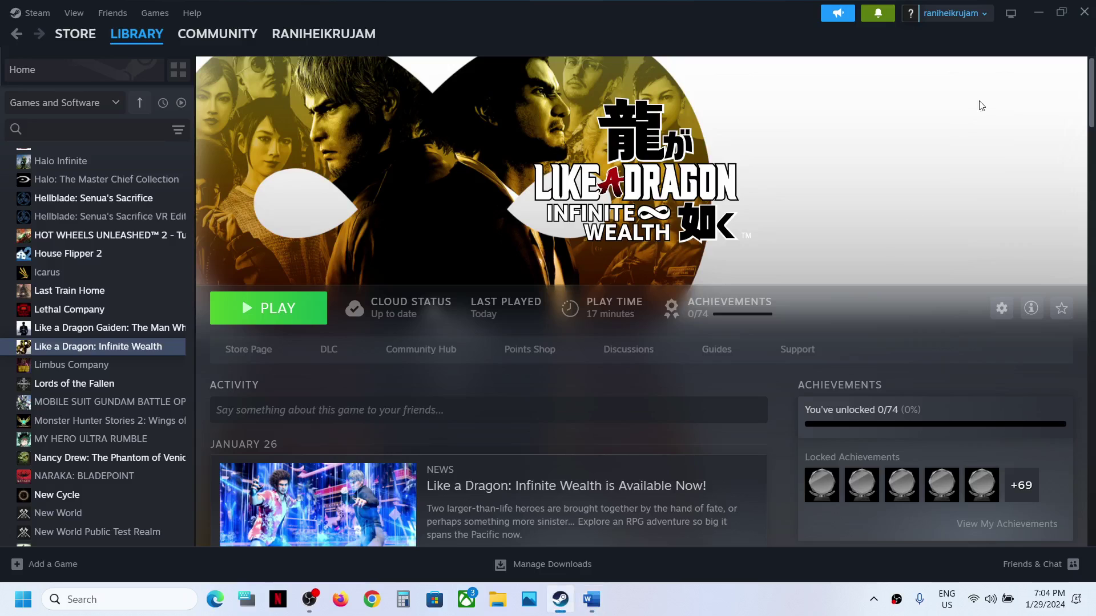
Switch Steam to Big Picture mode and open Like a Dragon: Infinite Wealth from Recent Games
{"action": "left_click", "coordinate": [1010, 18]}
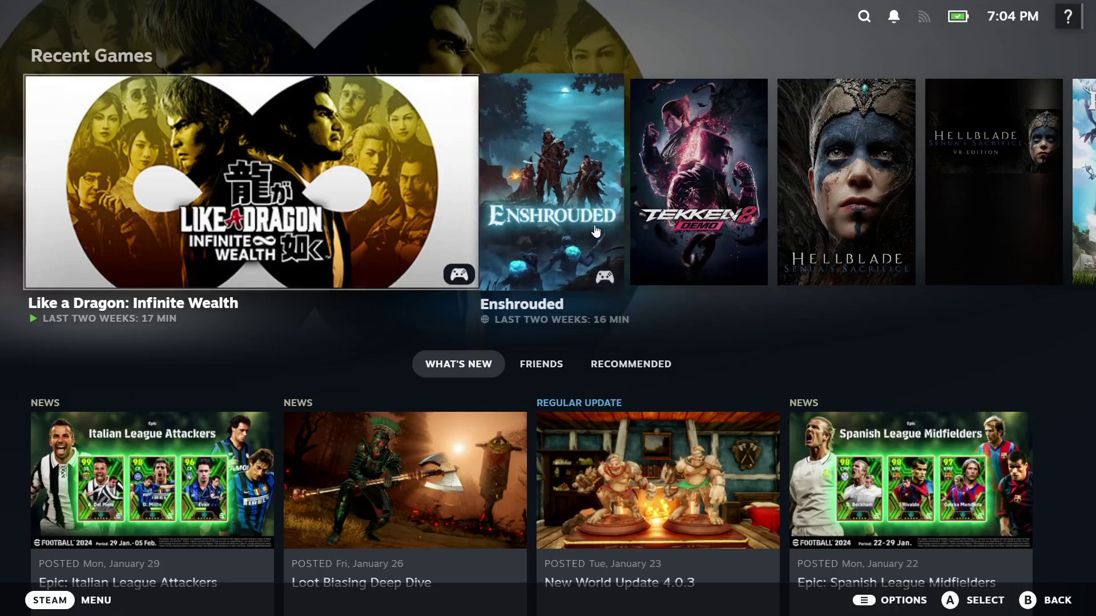
{"action": "left_click", "coordinate": [302, 152]}
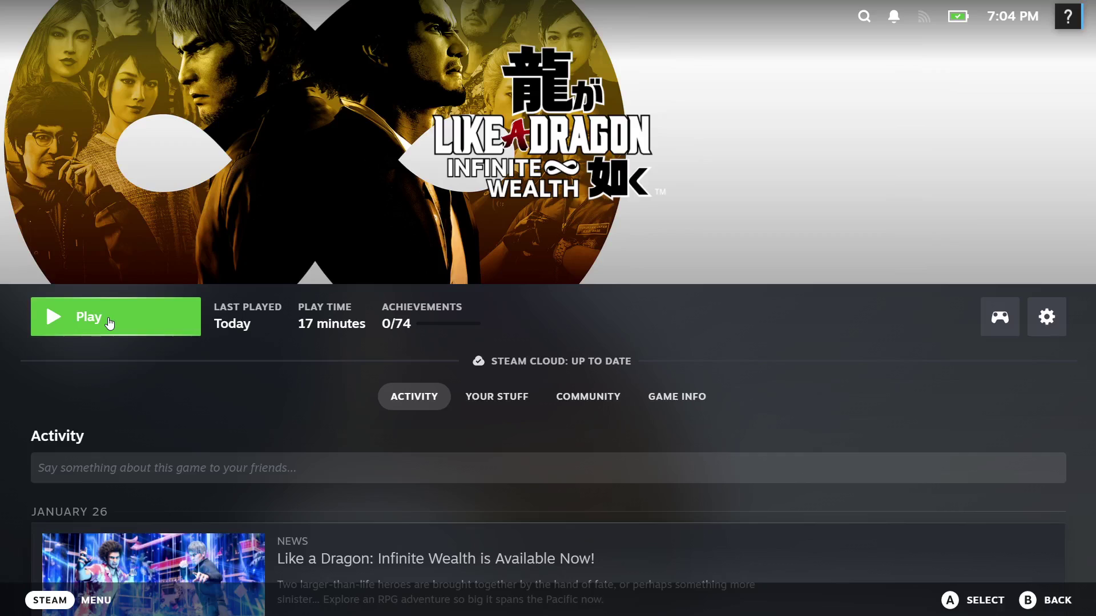
In Big Picture Properties, set the game's controller override to Enable Steam Input
{"action": "left_click", "coordinate": [1050, 319]}
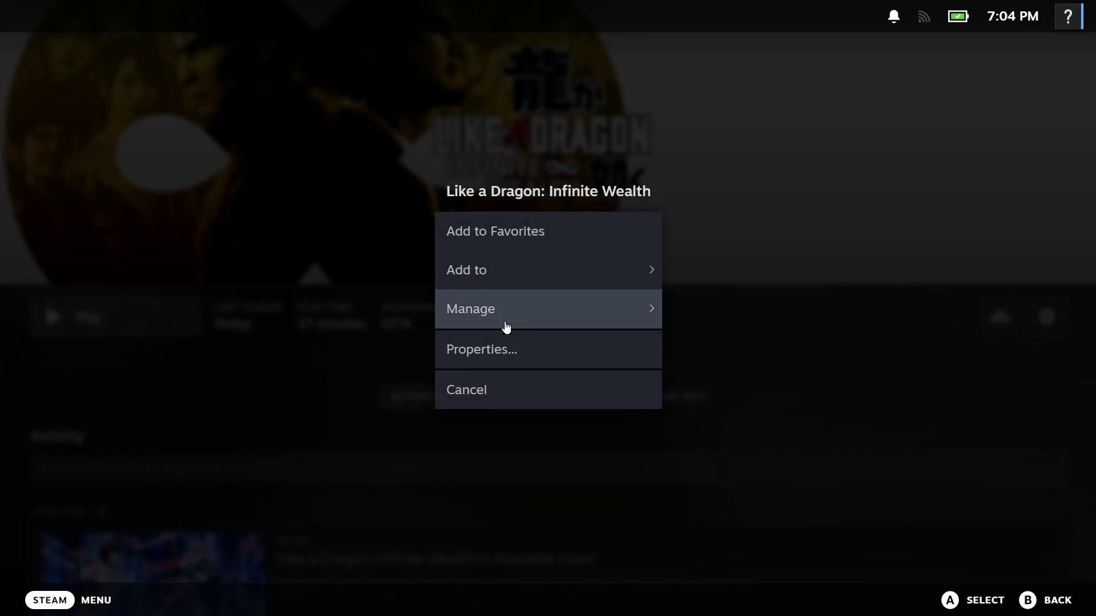
{"action": "left_click", "coordinate": [481, 350]}
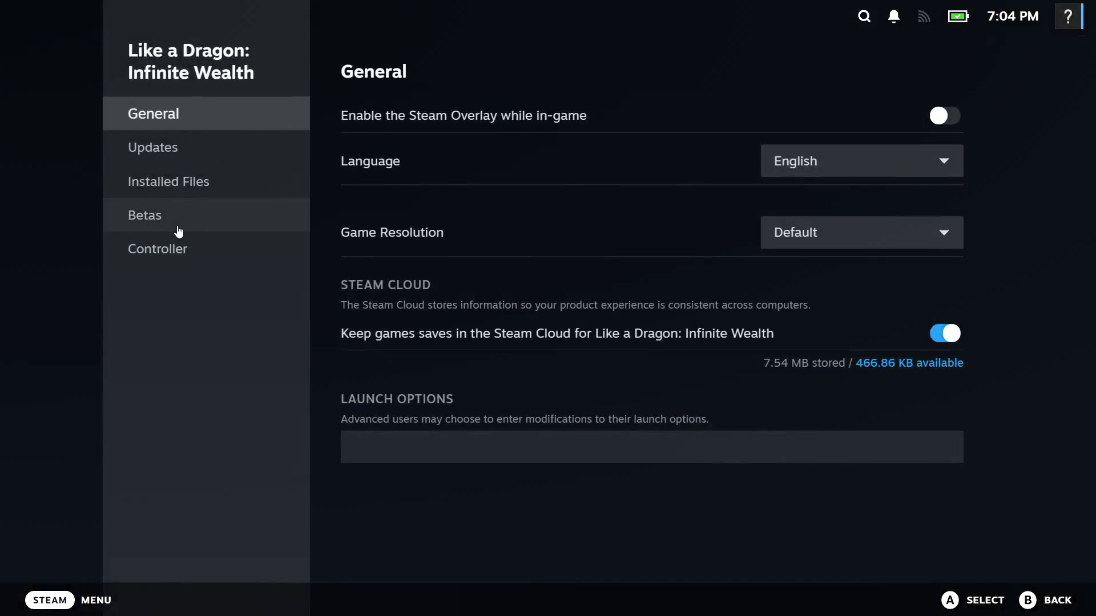
{"action": "left_click", "coordinate": [170, 251]}
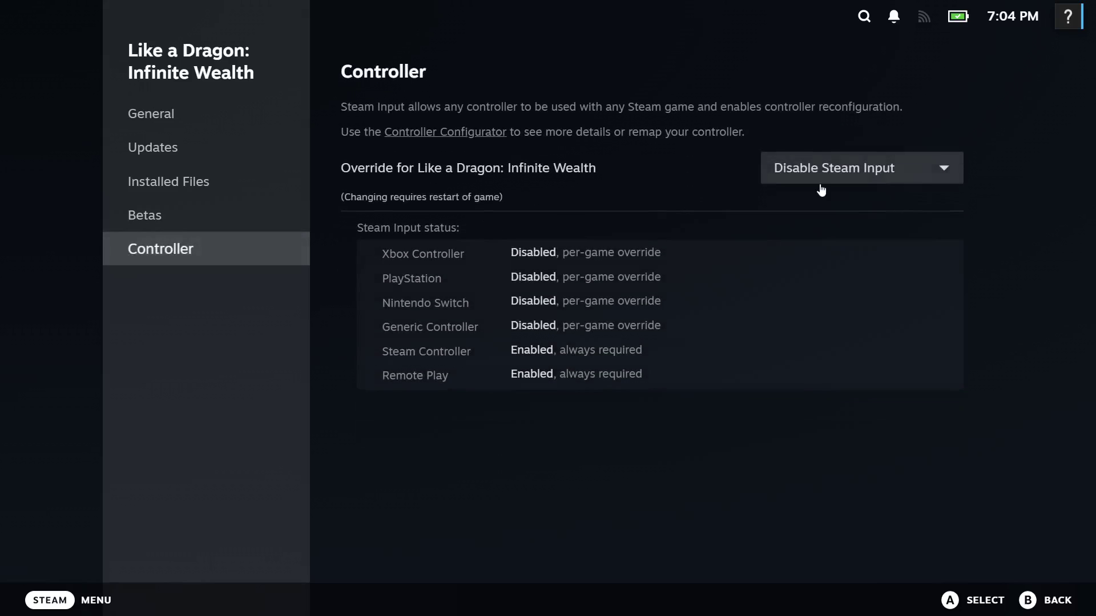
{"action": "left_click", "coordinate": [850, 171]}
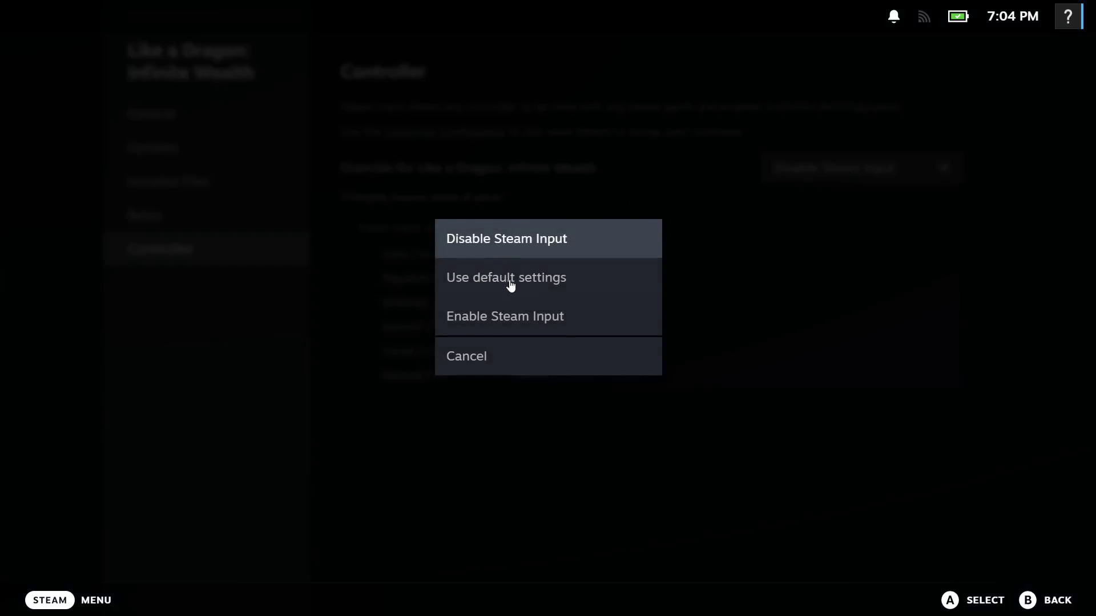
{"action": "left_click", "coordinate": [511, 323]}
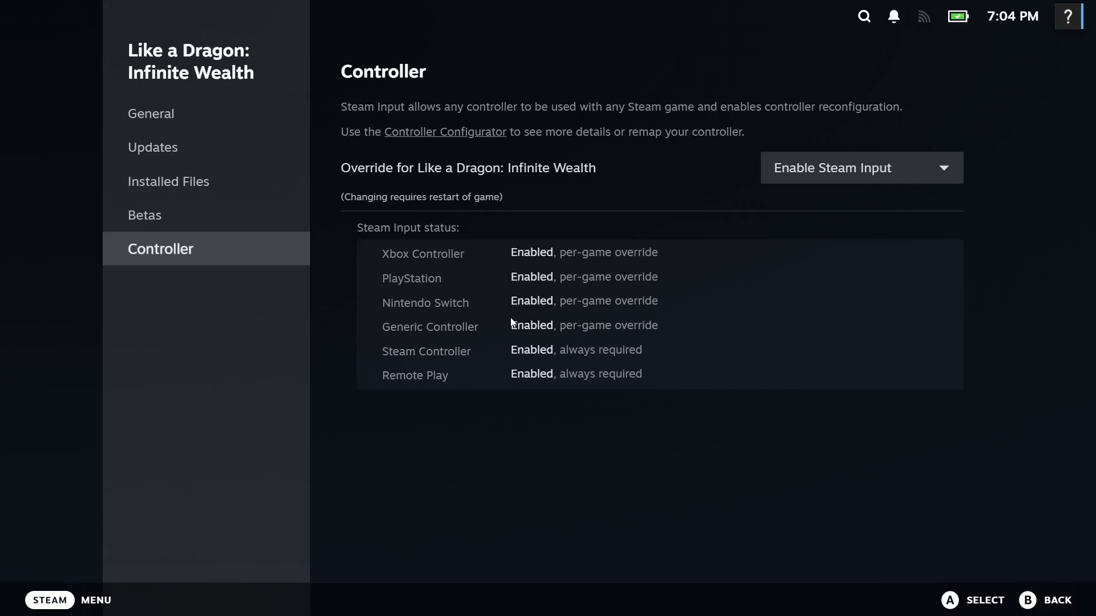
{"action": "left_click", "coordinate": [859, 167]}
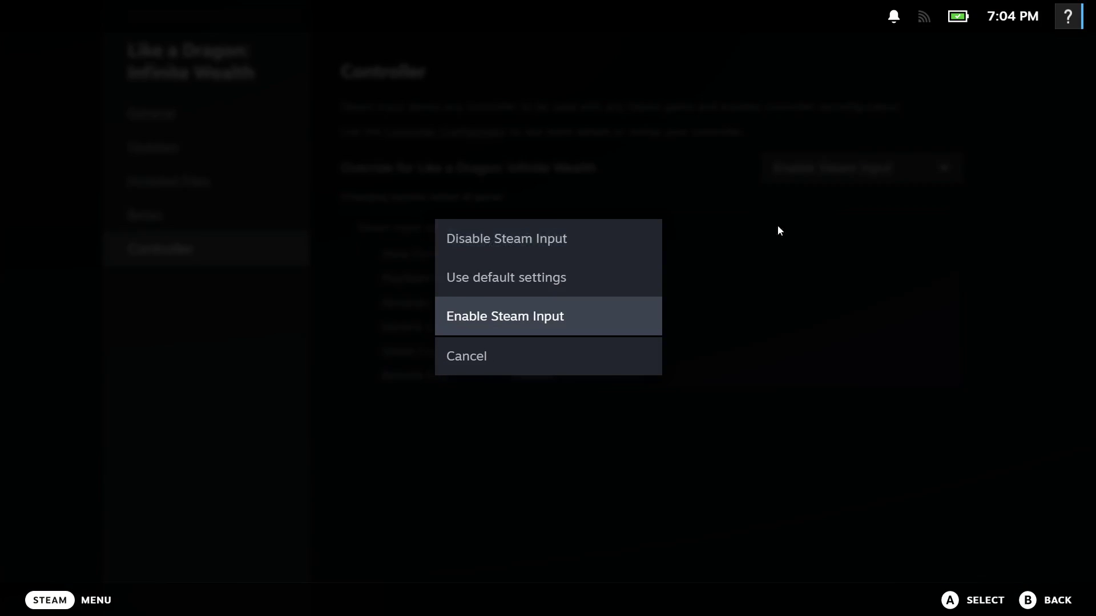
{"action": "key", "text": "Return"}
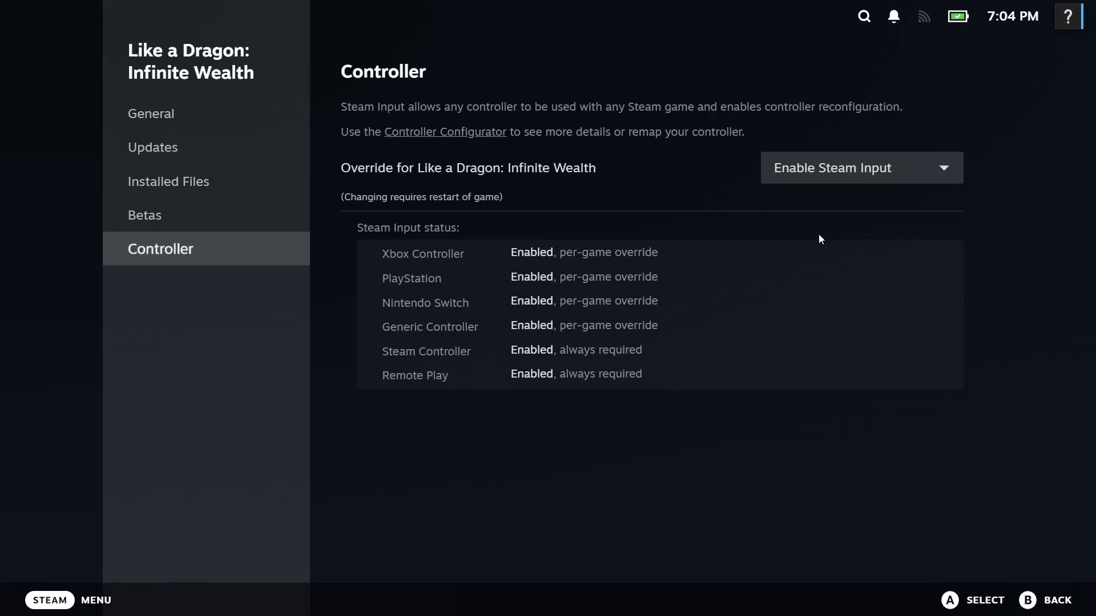
Close Big Picture properties and bring the Word checklist to Step 8, Disable Steam overlay
{"action": "key", "text": "Escape"}
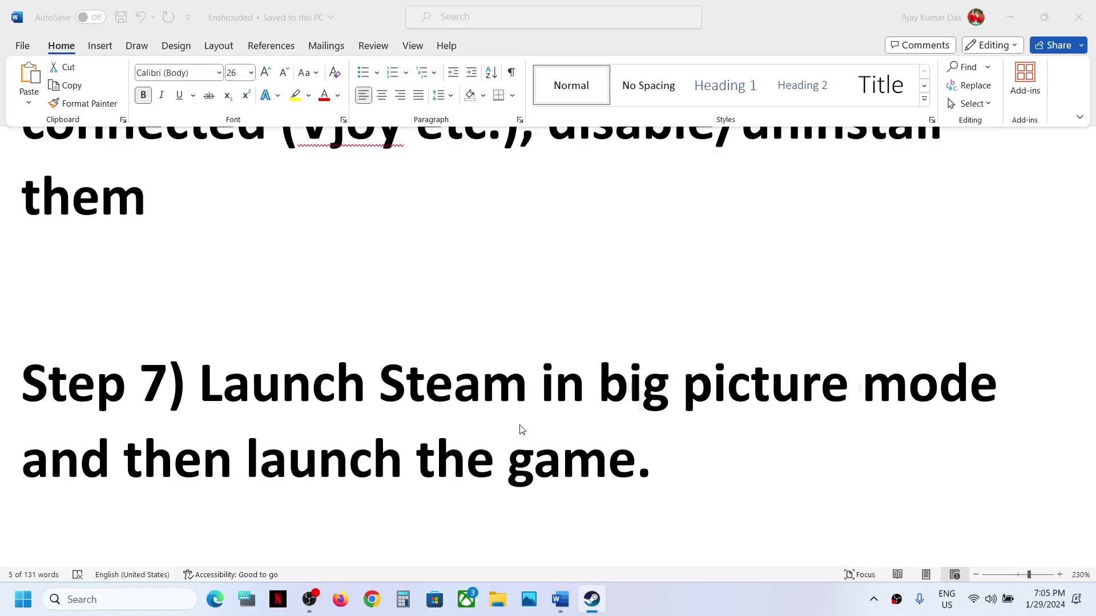
{"action": "scroll", "coordinate": [402, 423], "scroll_direction": "down", "scroll_amount": 5}
{"action": "scroll", "coordinate": [402, 422], "scroll_direction": "up", "scroll_amount": 3}
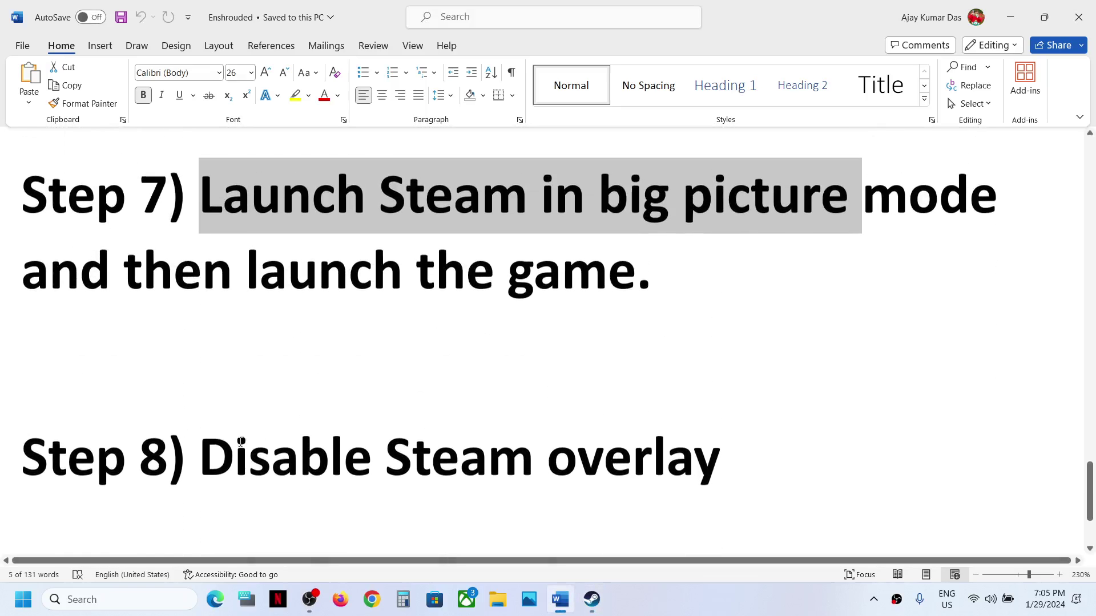
{"action": "left_click_drag", "start_coordinate": [367, 440], "coordinate": [641, 467]}
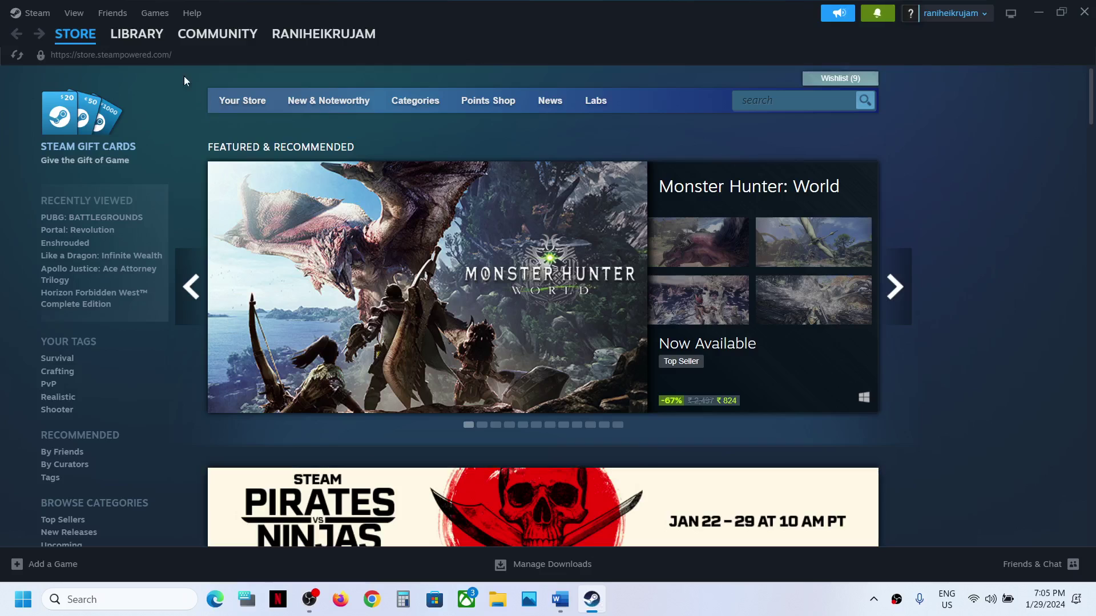
From the Library, open the game's Properties and leave the in-game Steam Overlay switched off
{"action": "left_click", "coordinate": [142, 35]}
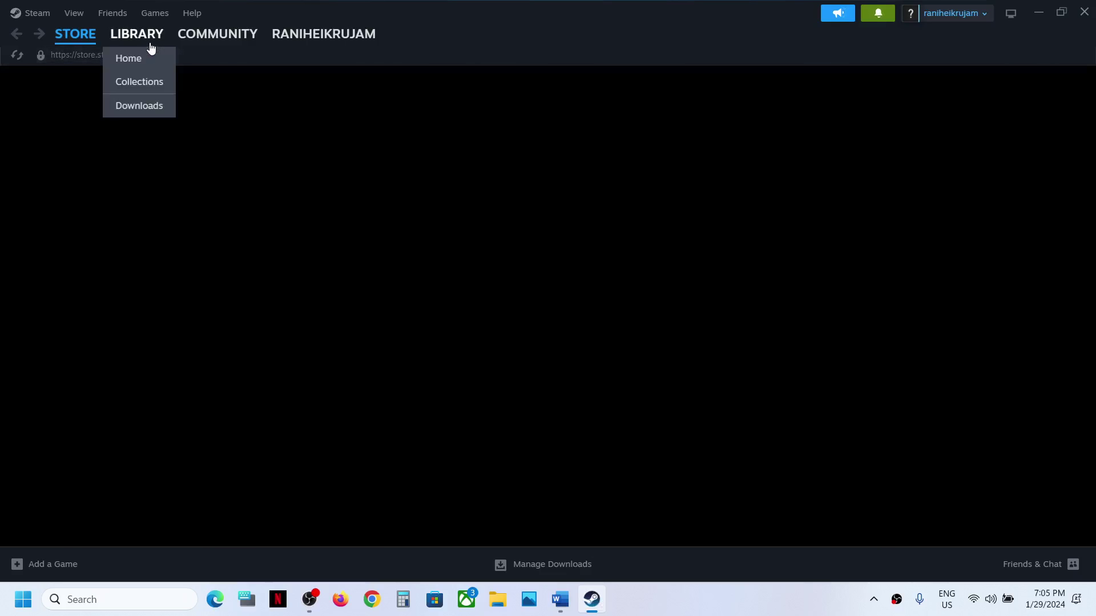
{"action": "left_click", "coordinate": [318, 400]}
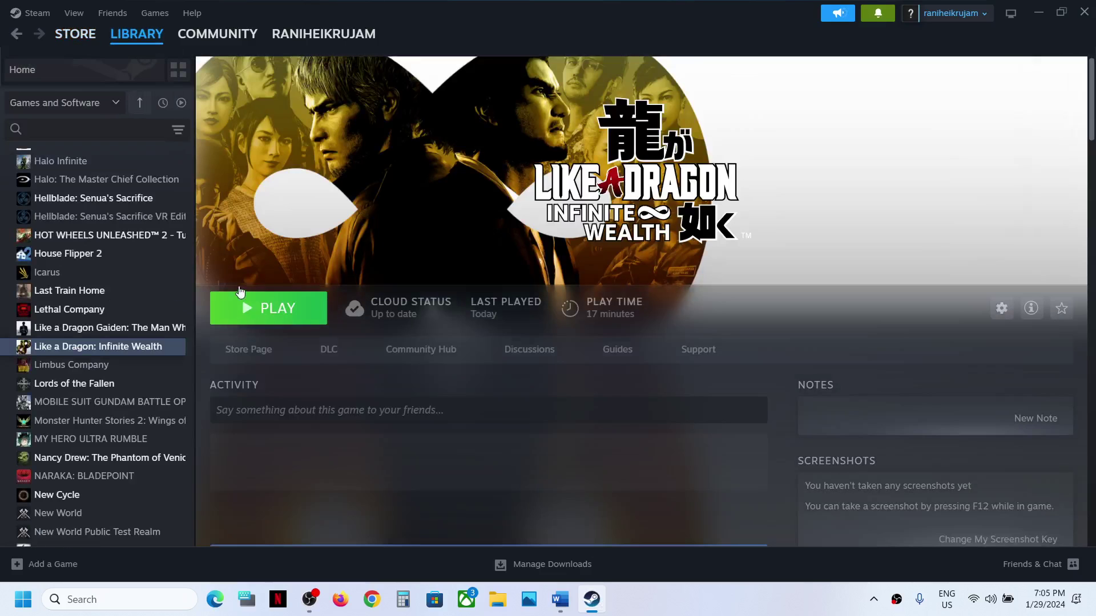
{"action": "right_click", "coordinate": [137, 347]}
{"action": "left_click", "coordinate": [171, 458]}
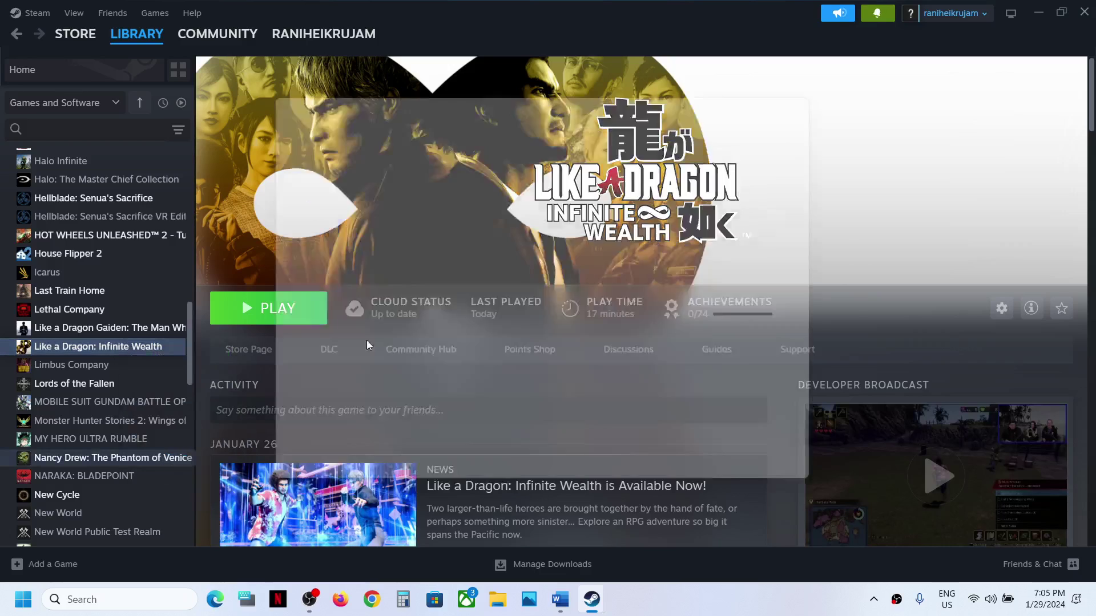
{"action": "left_click", "coordinate": [817, 150]}
{"action": "left_click", "coordinate": [817, 150]}
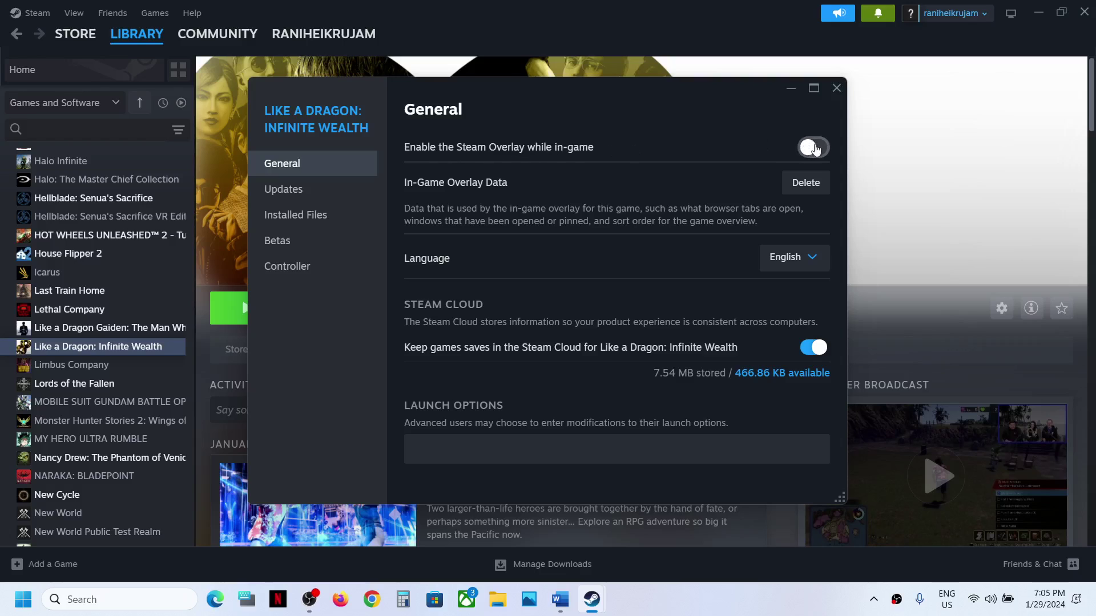
{"action": "left_click", "coordinate": [836, 88]}
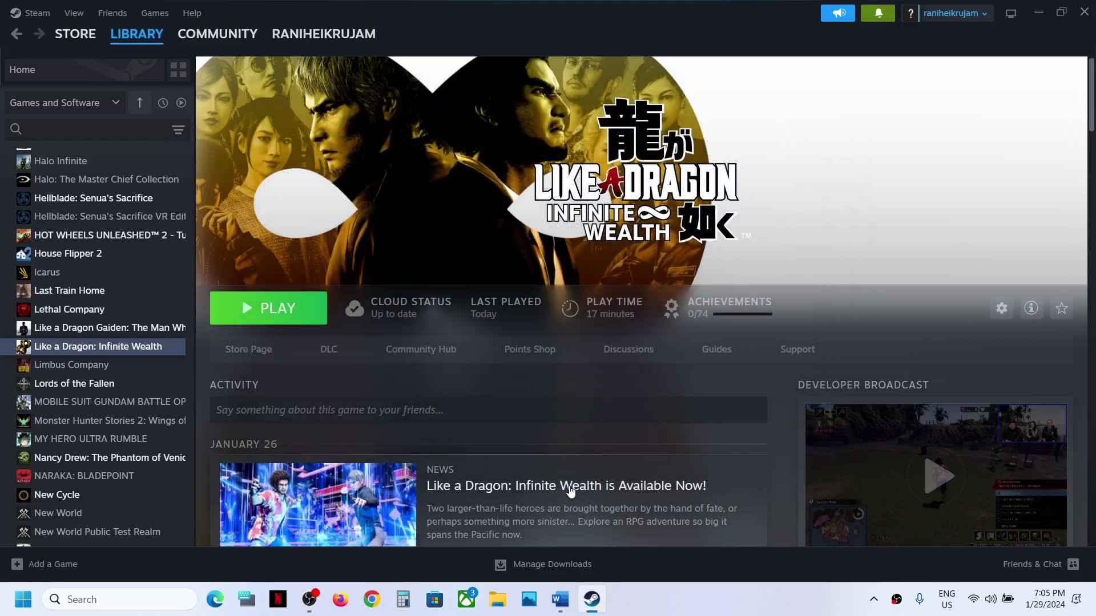
Read checklist Step 9, 'Use wired controller', then minimize Word to return to Steam
{"action": "left_click", "coordinate": [560, 599]}
{"action": "scroll", "coordinate": [442, 368], "scroll_direction": "down", "scroll_amount": 3}
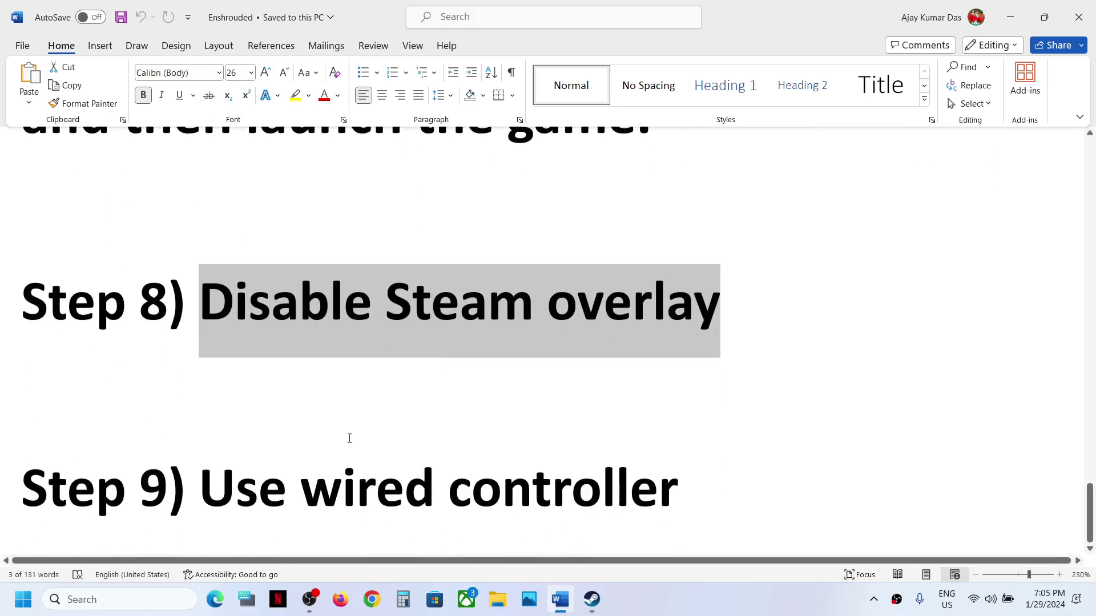
{"action": "left_click_drag", "start_coordinate": [212, 484], "coordinate": [676, 491]}
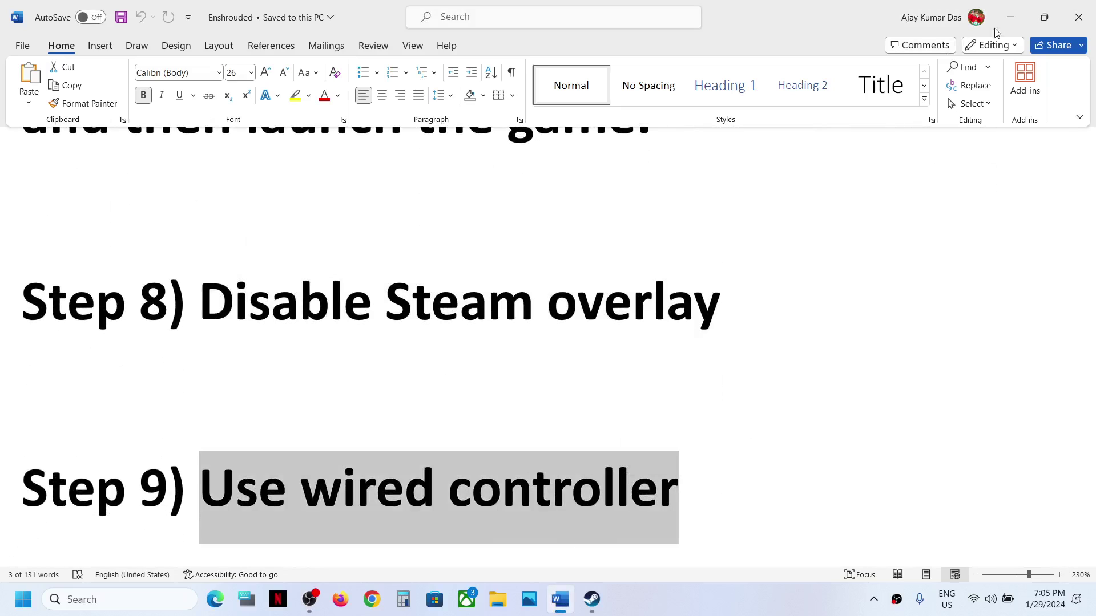
{"action": "left_click", "coordinate": [1015, 22]}
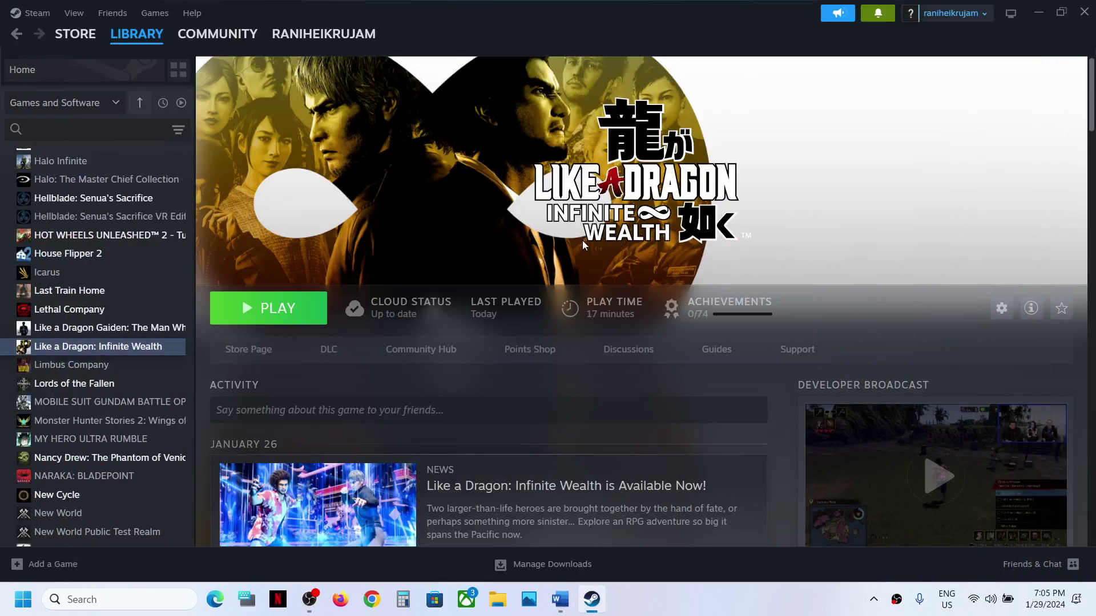
{"action": "left_click", "coordinate": [719, 598]}
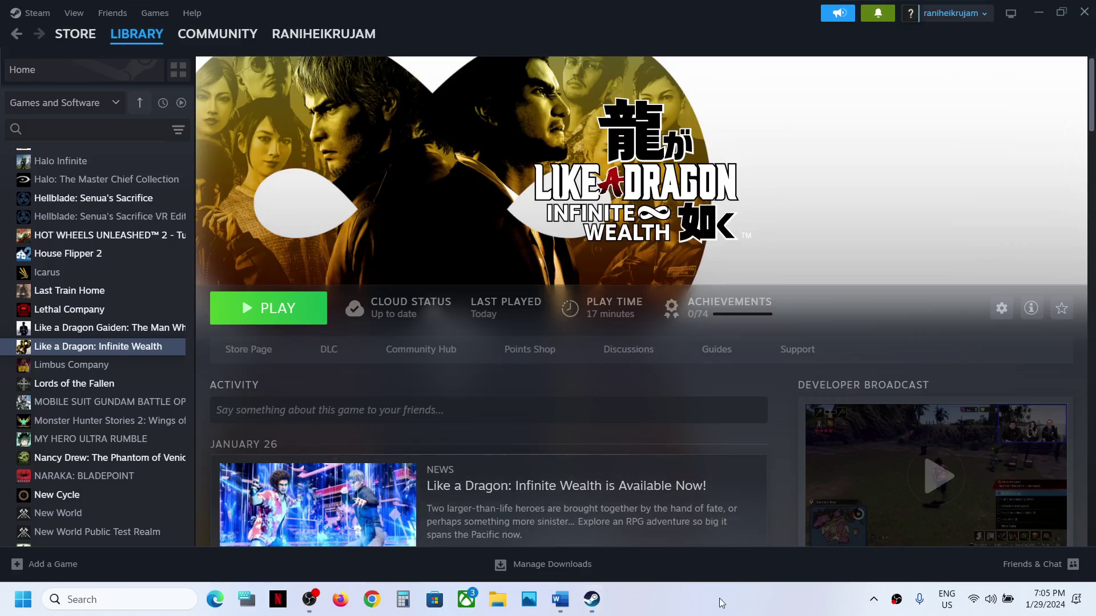